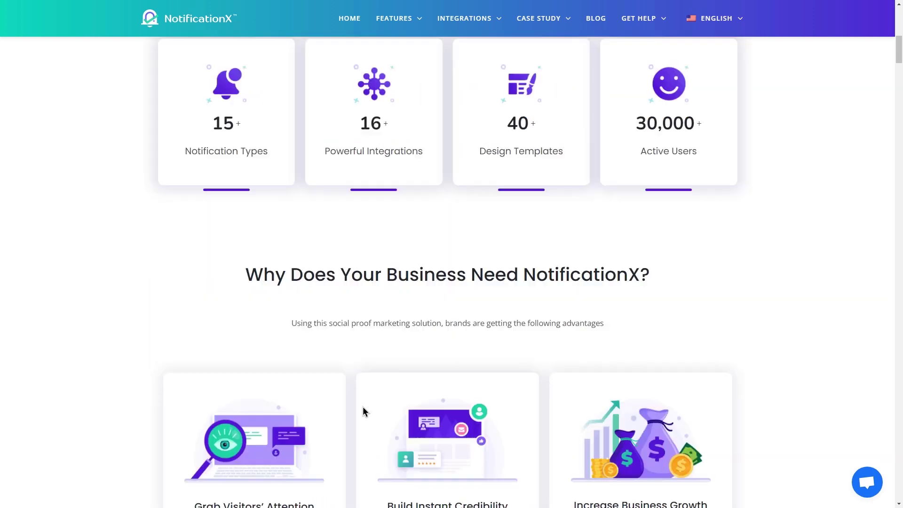
Step: Open the NotificationX Integrations page and scroll through the integration cards down to Google Reviews
mouse_move(500, 16)
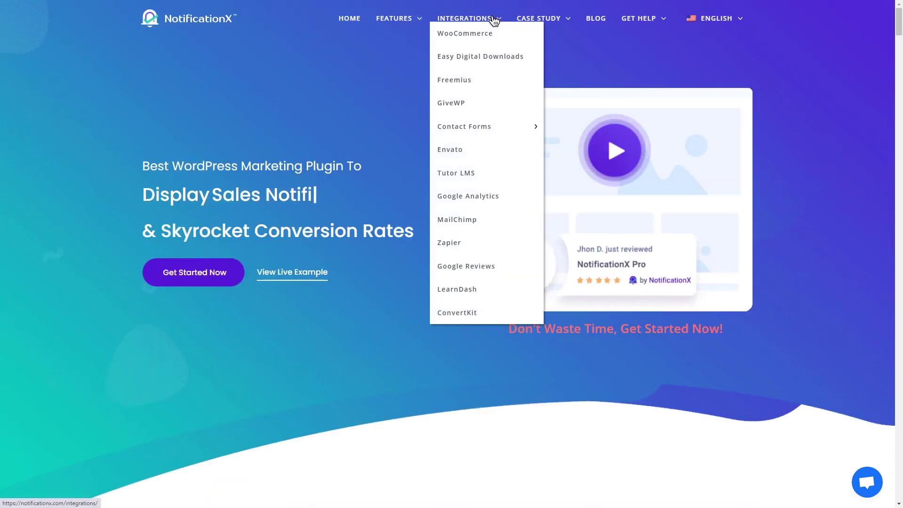
mouse_move(477, 128)
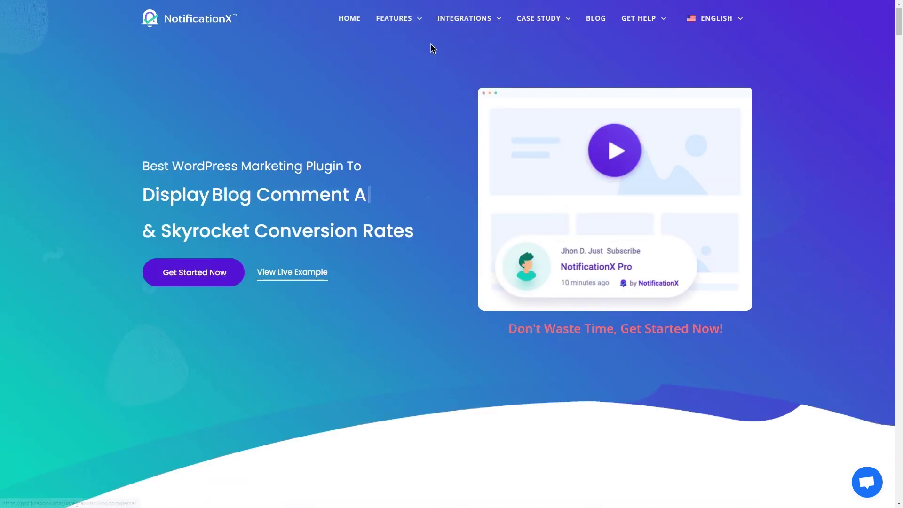
click(461, 19)
scroll(468, 175, down, 1)
scroll(468, 175, down, 20)
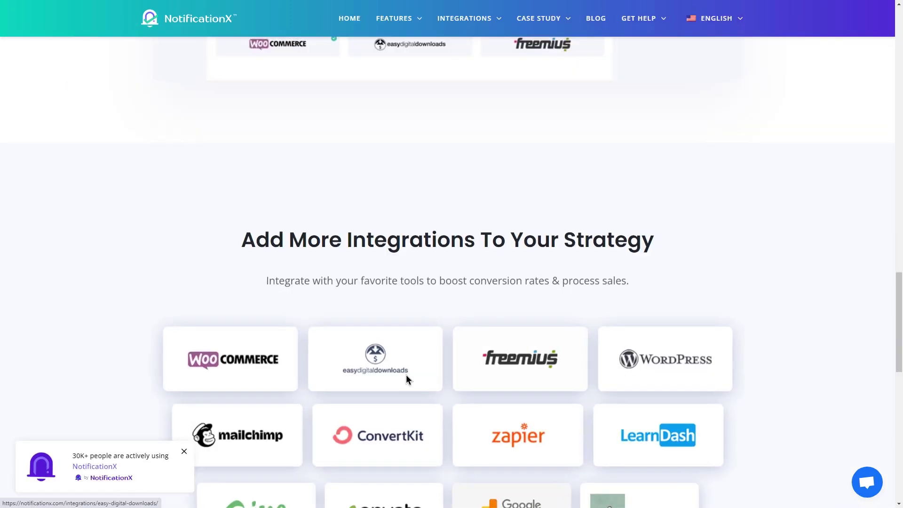
scroll(405, 377, down, 3)
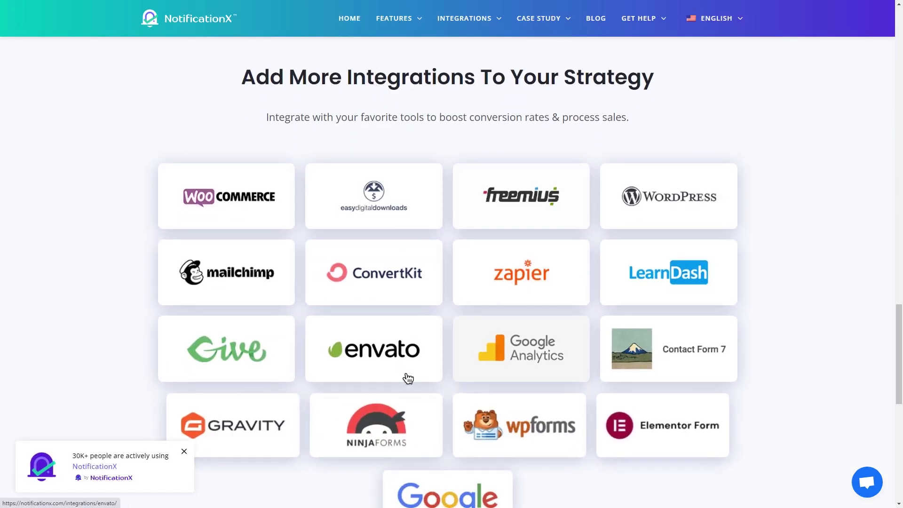
scroll(408, 379, down, 2)
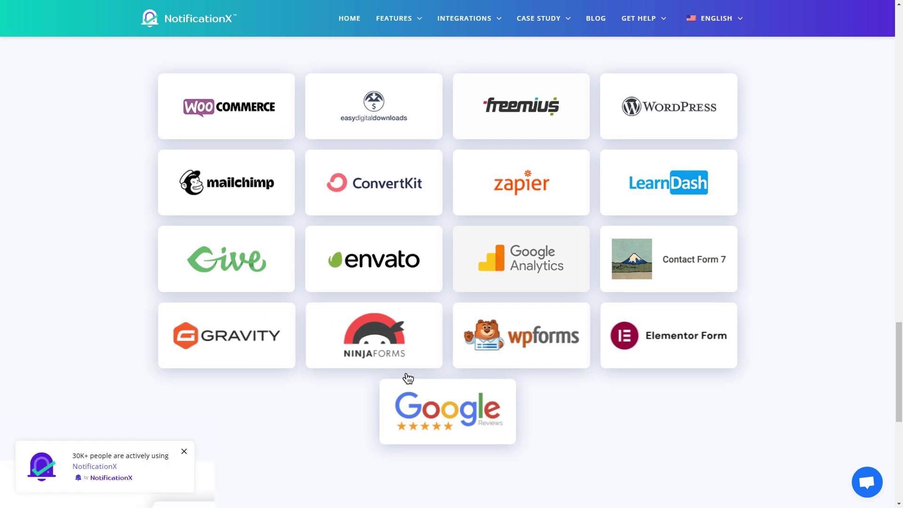
scroll(404, 377, down, 3)
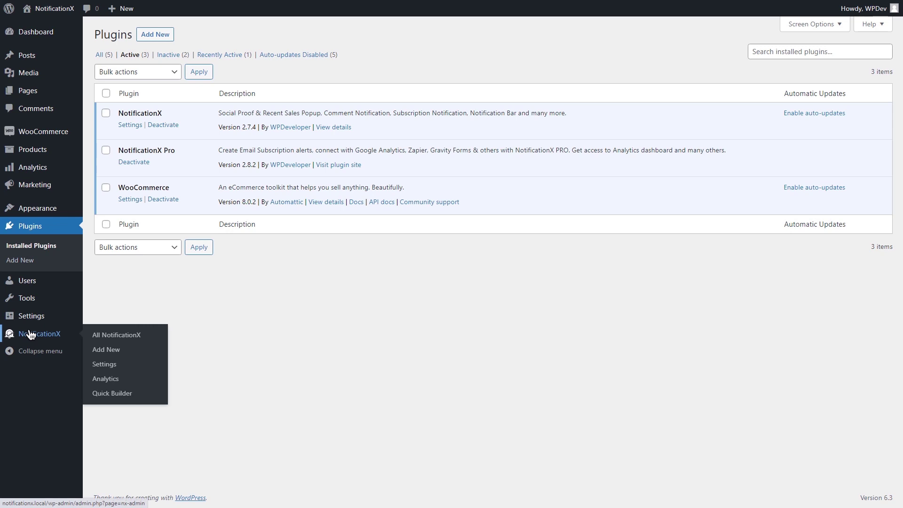
Step: Start a new campaign titled 'Sales Notification' with the Sales Notification type and WooCommerce source
click(9, 334)
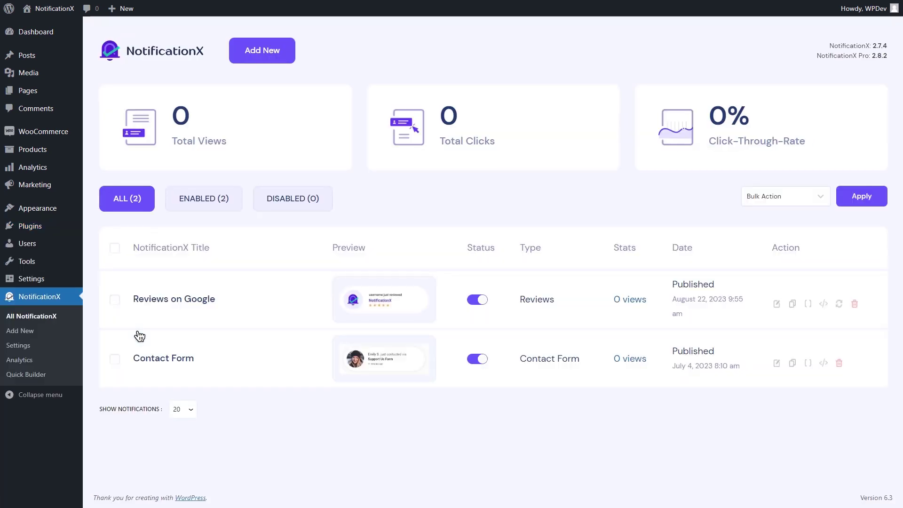
click(260, 57)
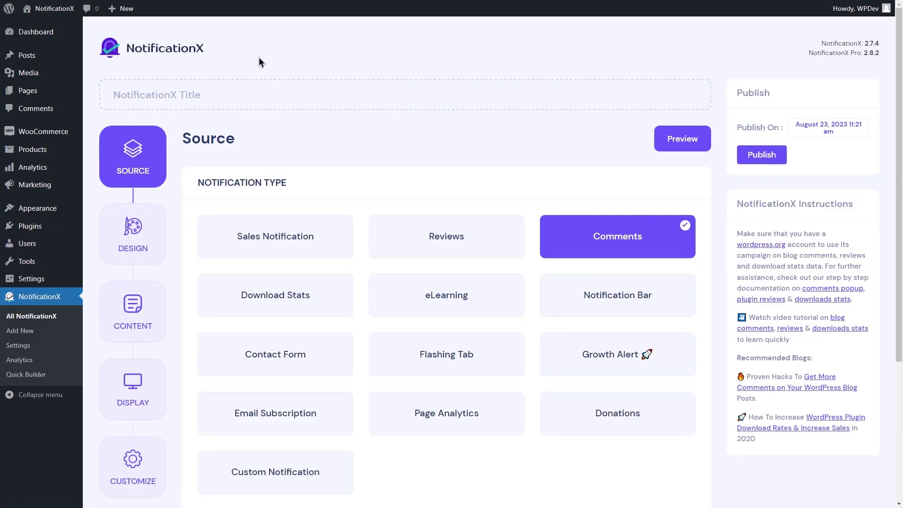
click(259, 99)
text(Sales Notification)
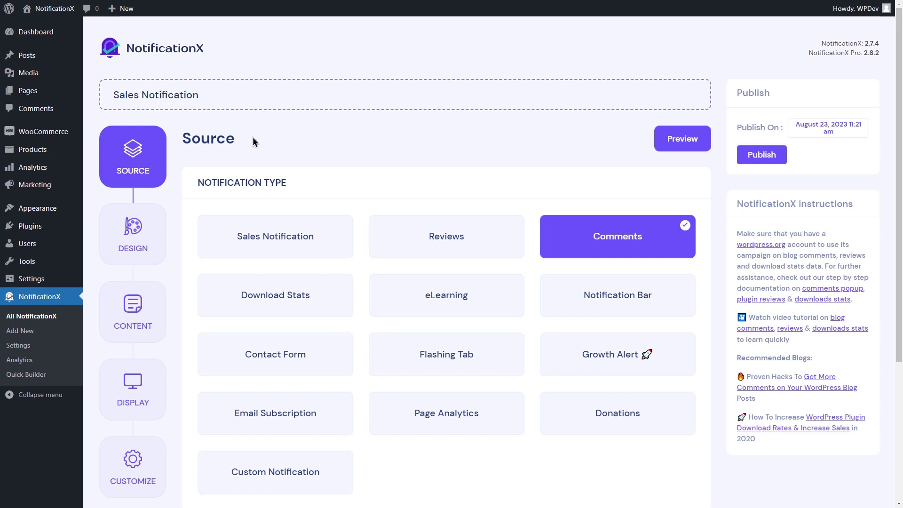
click(269, 250)
scroll(272, 246, down, 5)
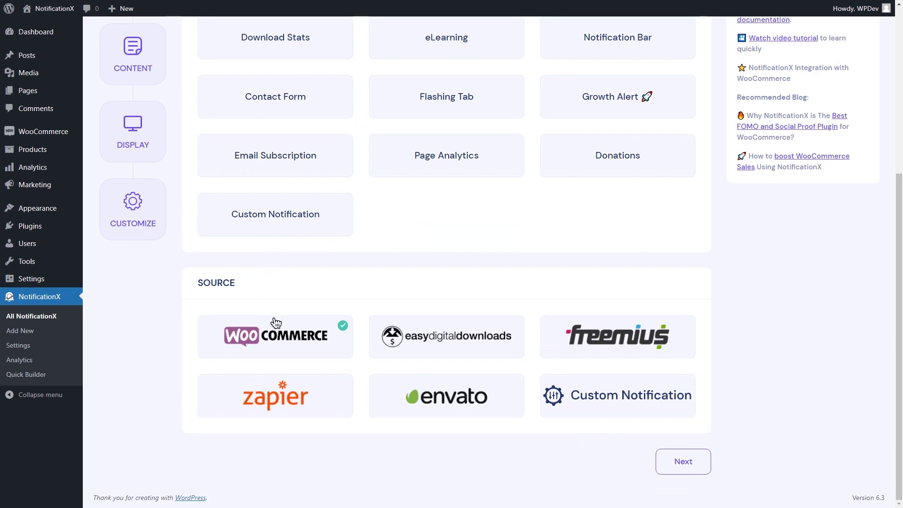
Step: Step through Design, Content, Display and Customize, then publish the Sales Notification campaign
click(701, 469)
click(699, 468)
click(698, 467)
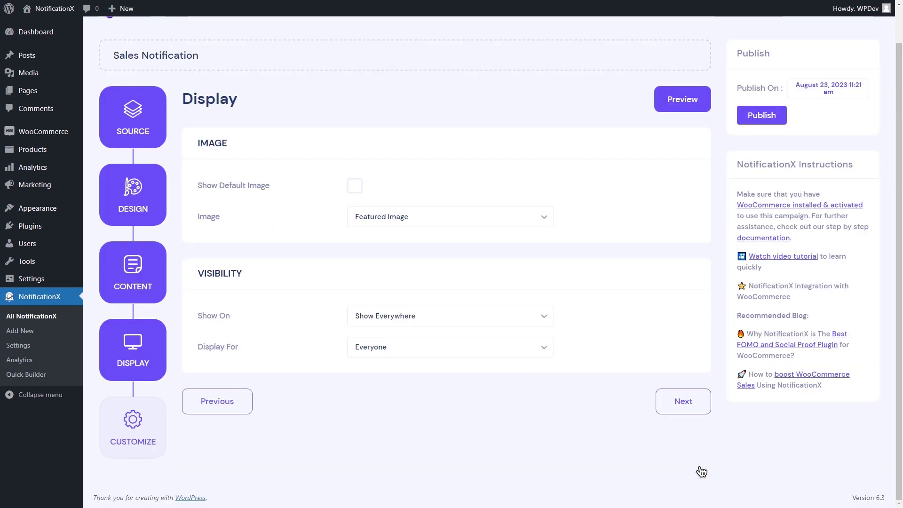
click(695, 469)
scroll(710, 282, up, 8)
click(761, 155)
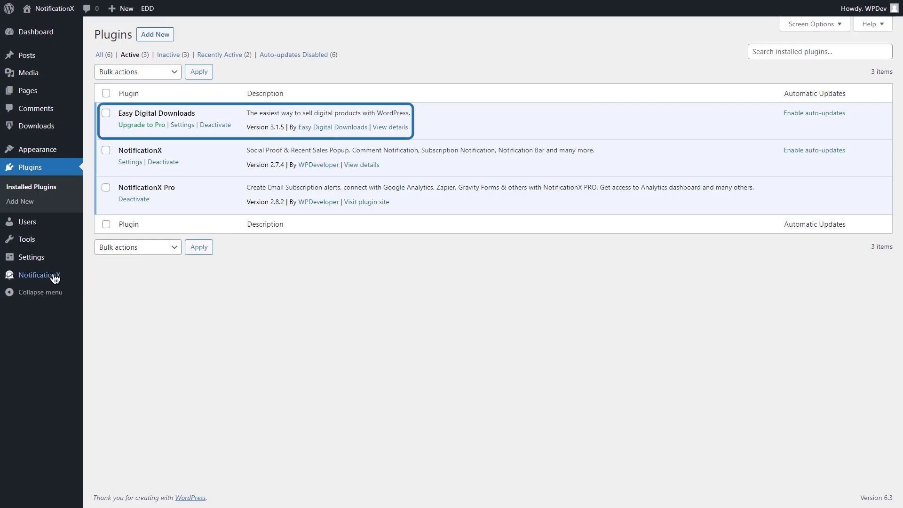
Step: Start a new campaign titled 'EDD Notification' as a Sales Notification sourced from Easy Digital Downloads
mouse_move(54, 278)
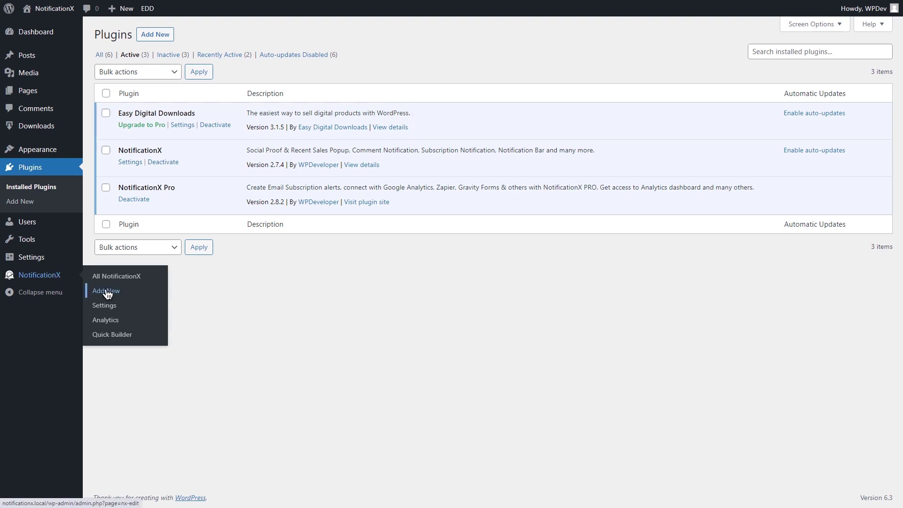
click(105, 294)
text(EDD Notification)
click(272, 225)
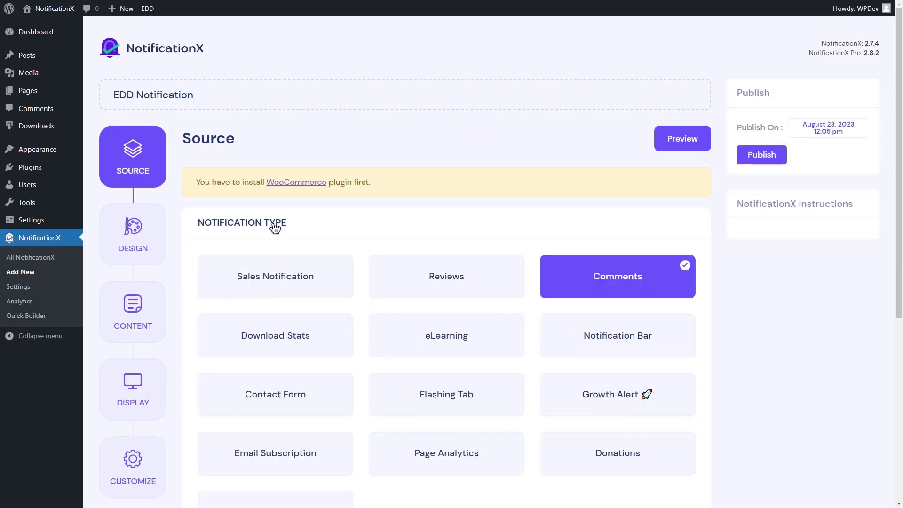
scroll(282, 235, down, 6)
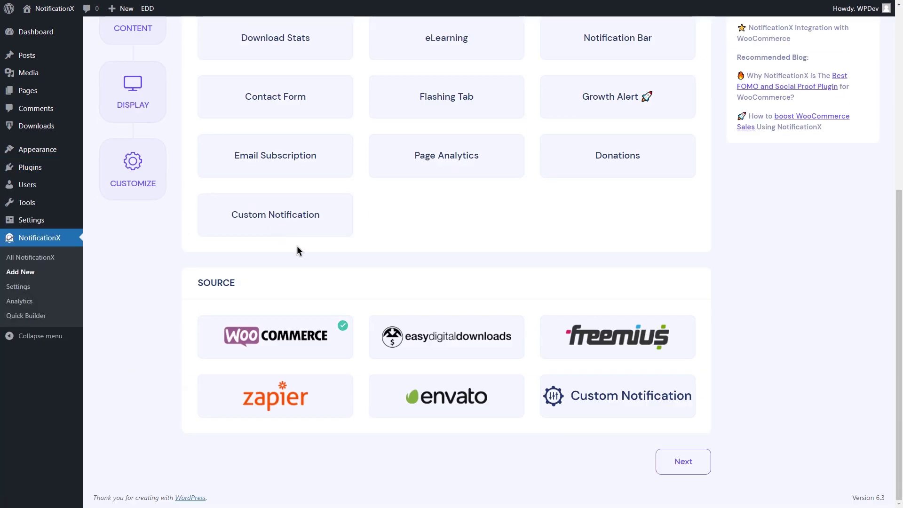
click(426, 340)
Step: Advance through the remaining wizard steps and publish the EDD Notification campaign
click(682, 461)
click(684, 461)
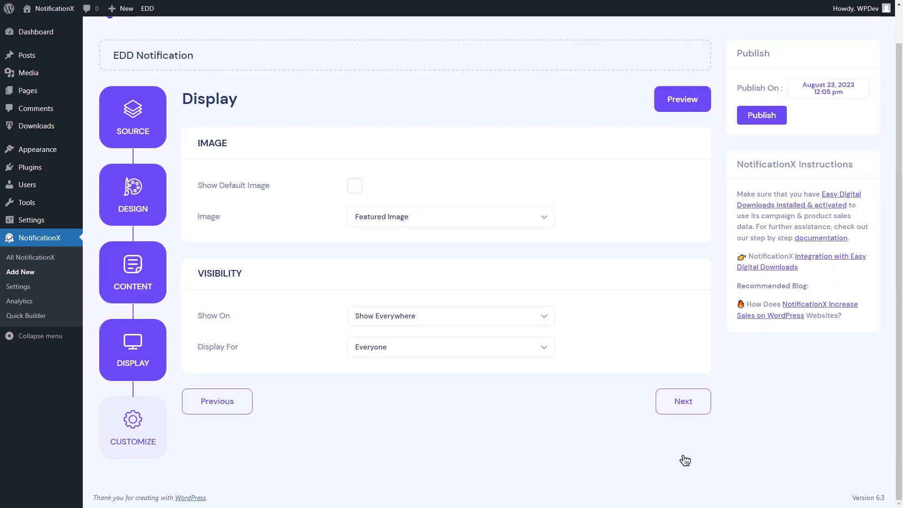
click(678, 410)
scroll(678, 412, down, 5)
scroll(675, 412, up, 10)
click(760, 151)
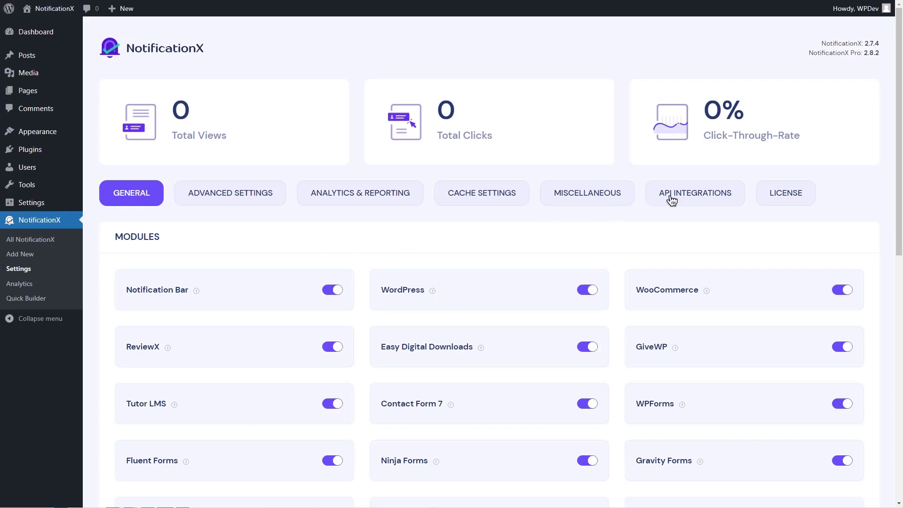
Step: In API Integrations, enter the Freemius developer ID and paste the developer public and secret keys
click(672, 201)
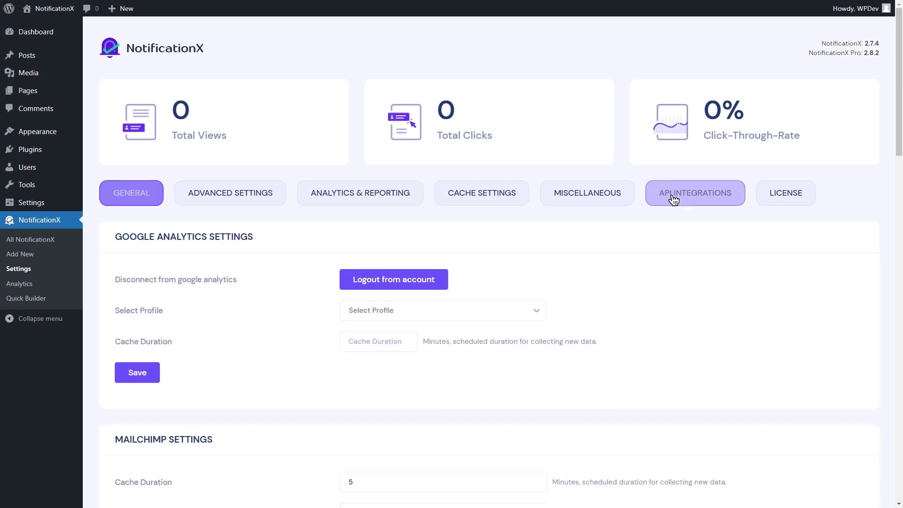
scroll(522, 225, down, 6)
scroll(521, 225, down, 4)
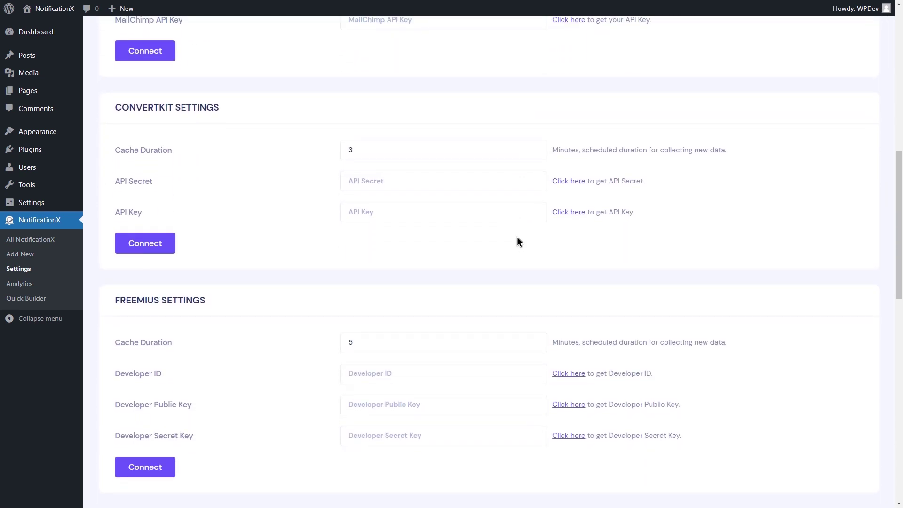
click(372, 374)
text(213563)
click(381, 406)
key(ctrl+v)
click(374, 436)
key(ctrl+v)
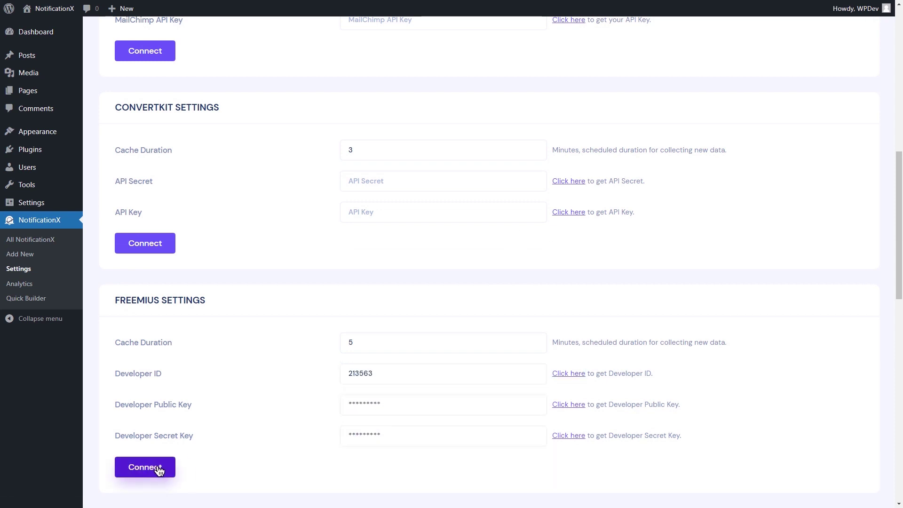
Step: Create a Sales Notification campaign 'Notification for Freemius', step through the wizard and publish it
click(25, 254)
click(264, 241)
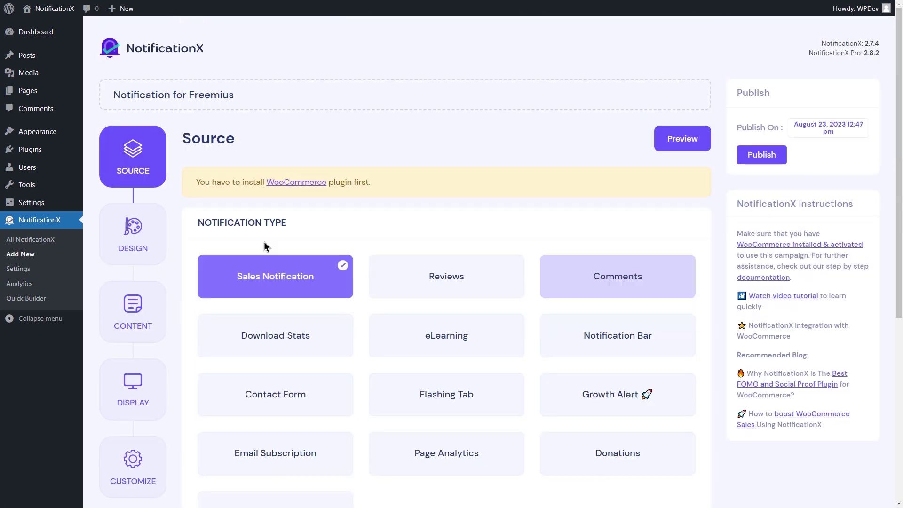
click(681, 461)
click(681, 462)
scroll(682, 423, down, 10)
click(681, 462)
scroll(682, 423, down, 10)
click(681, 461)
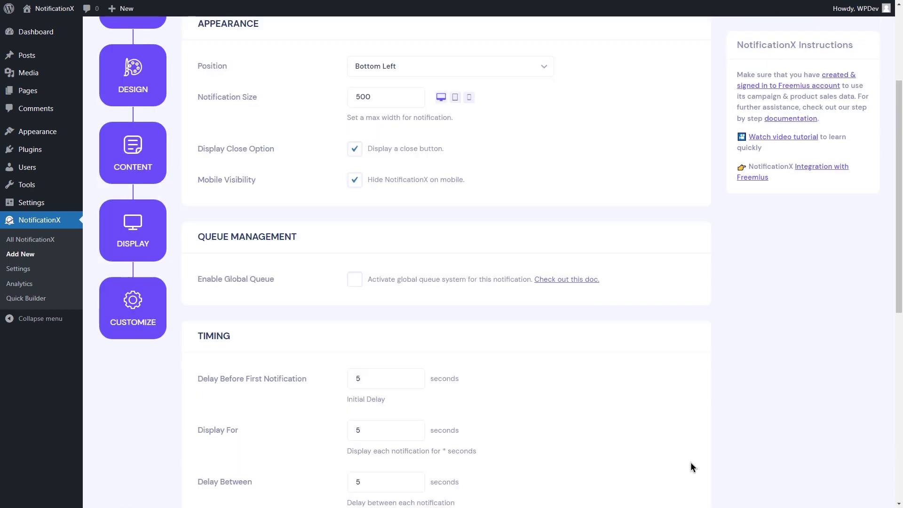
scroll(684, 442, down, 10)
scroll(724, 306, up, 15)
click(760, 155)
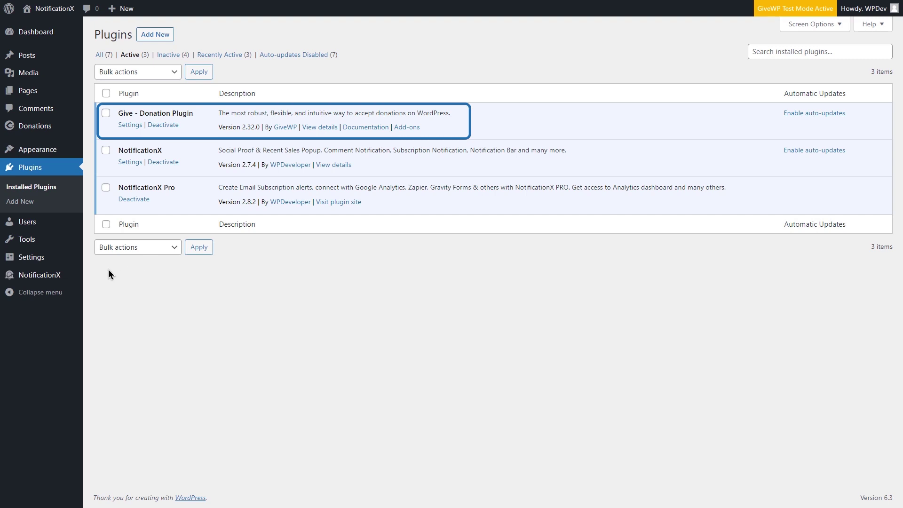
Step: Start a new Donations campaign titled 'GiveWP' with Give as its source
mouse_move(44, 275)
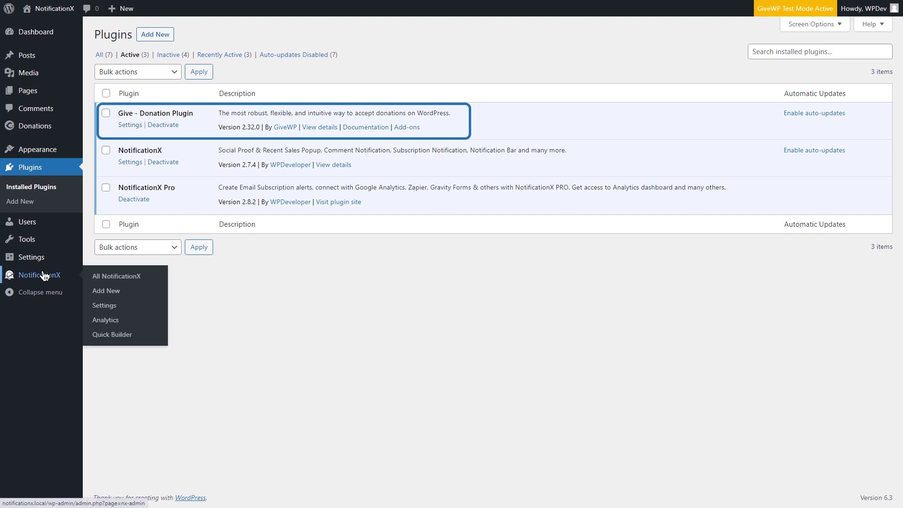
click(106, 291)
click(624, 416)
click(181, 98)
text(GiveWP)
scroll(241, 177, down, 4)
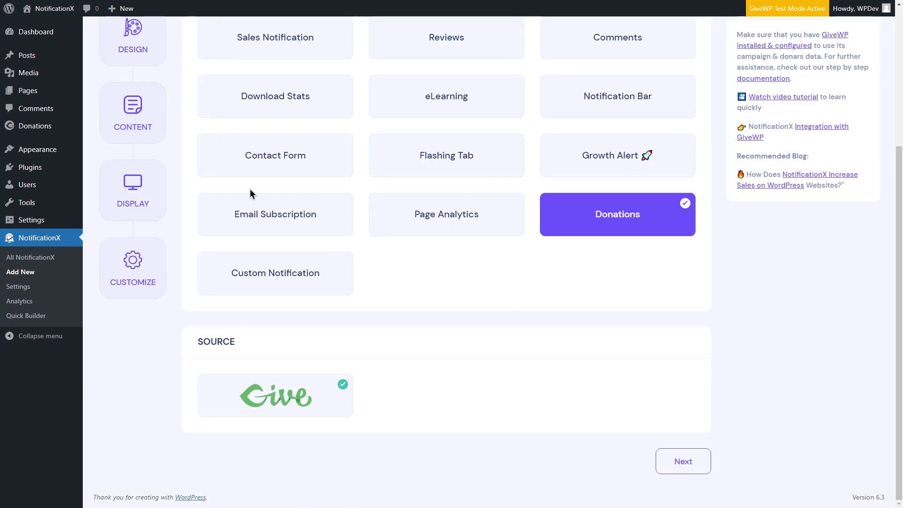
Step: Step through Design, Content, Display and Customize, then publish the GiveWP campaign
click(697, 467)
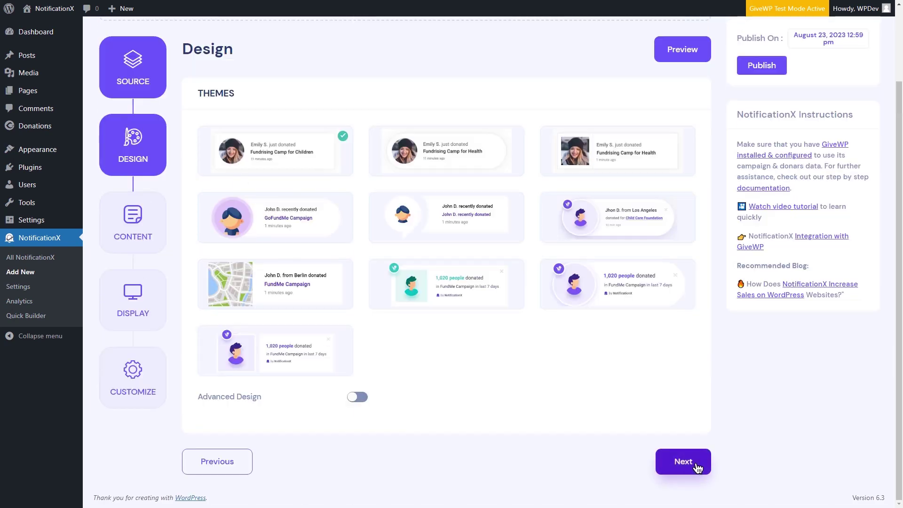
click(697, 467)
click(697, 467)
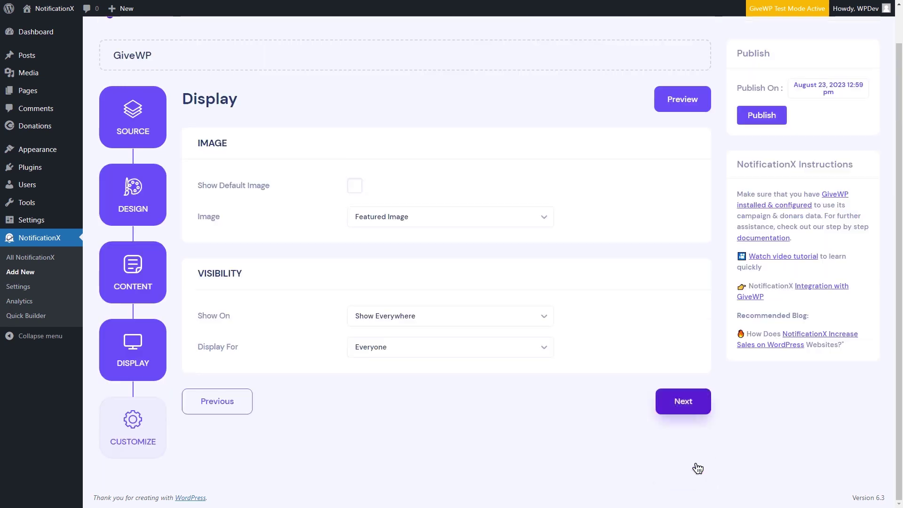
click(681, 404)
scroll(678, 404, up, 5)
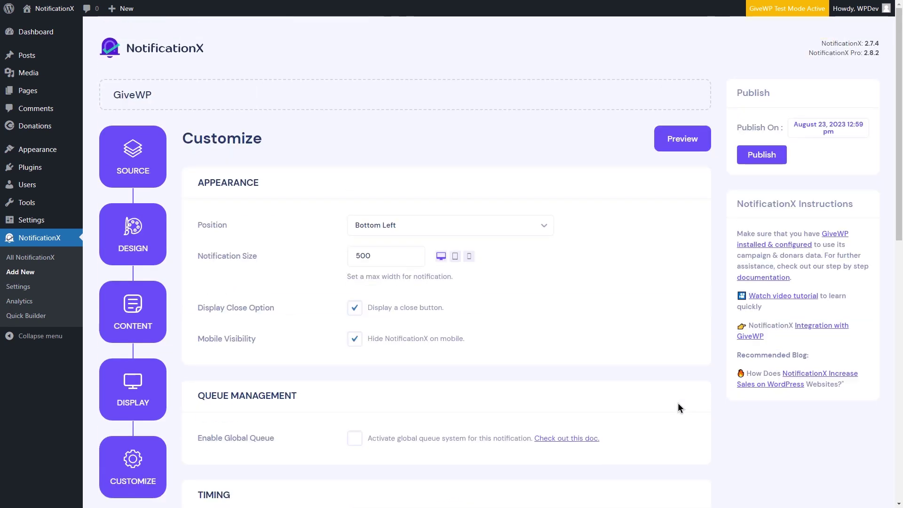
click(761, 154)
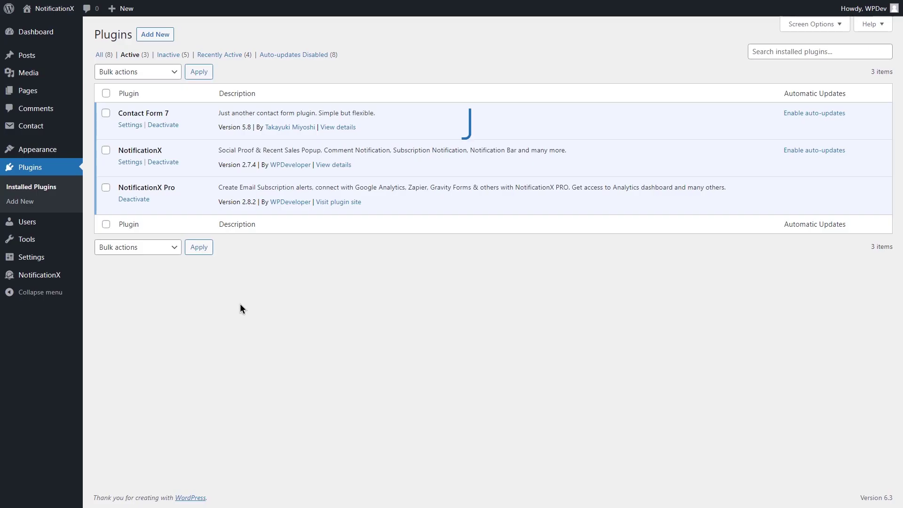
Step: Create a Contact Form campaign sourced from Contact Form 7, step through the wizard and publish it
mouse_move(41, 280)
click(107, 291)
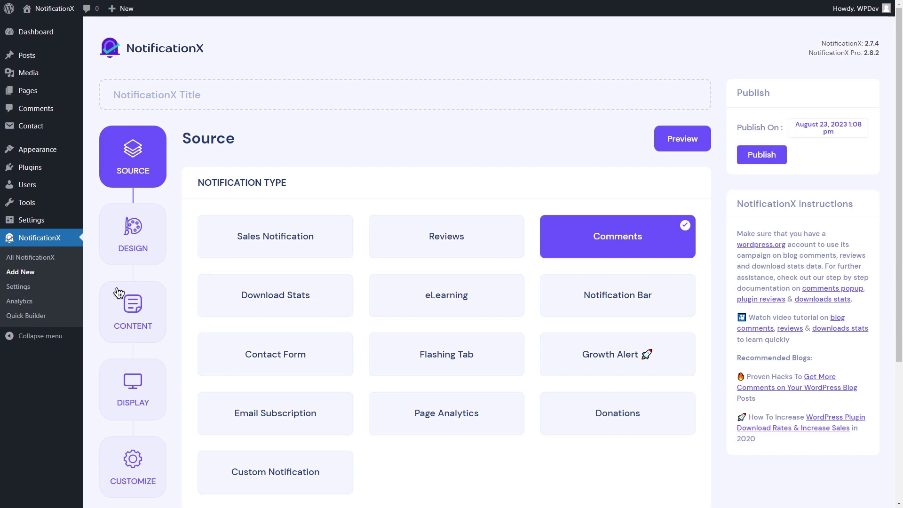
scroll(156, 289, down, 4)
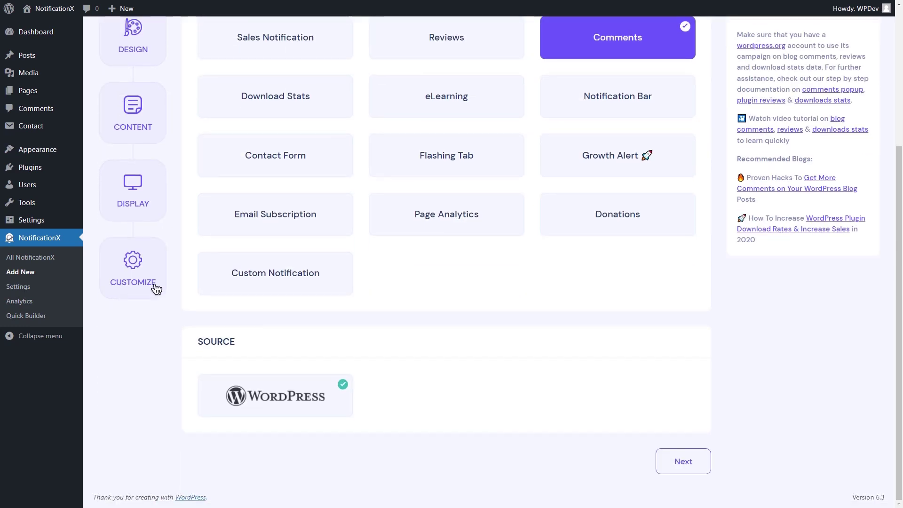
click(267, 165)
scroll(442, 268, down, 5)
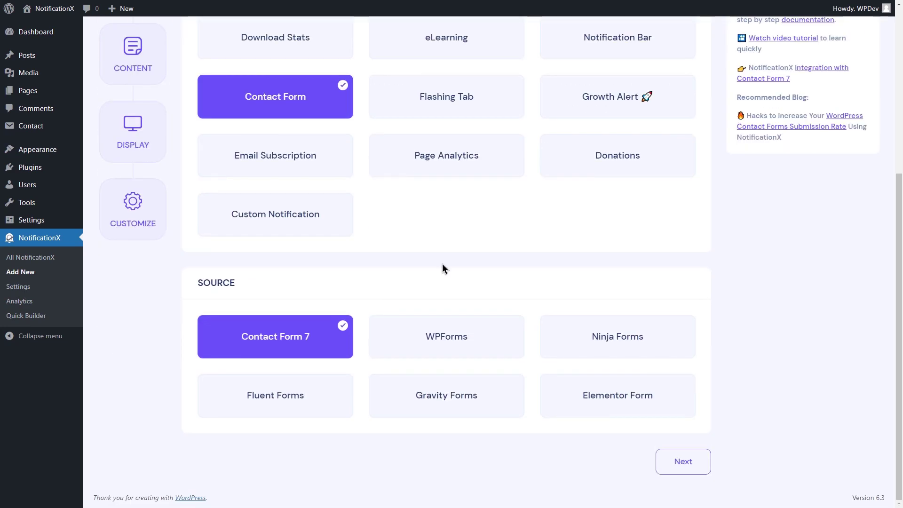
click(683, 461)
click(683, 312)
click(684, 401)
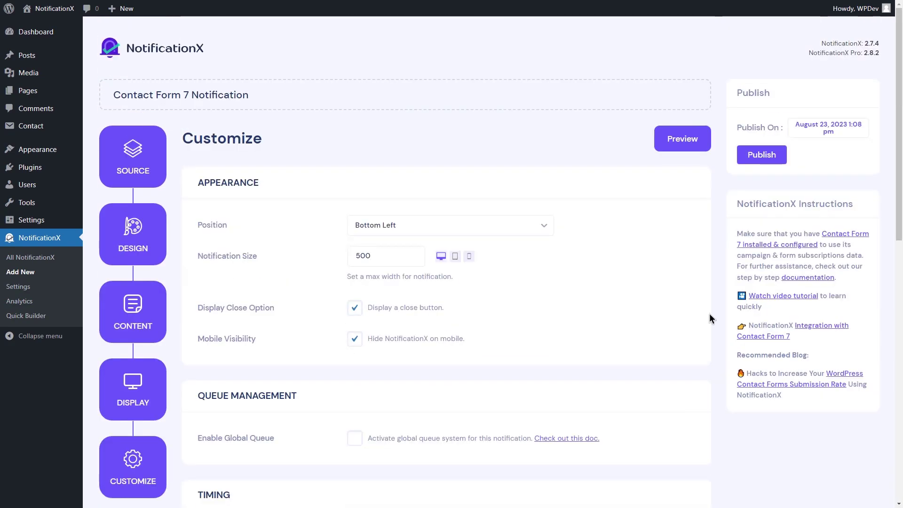
click(758, 153)
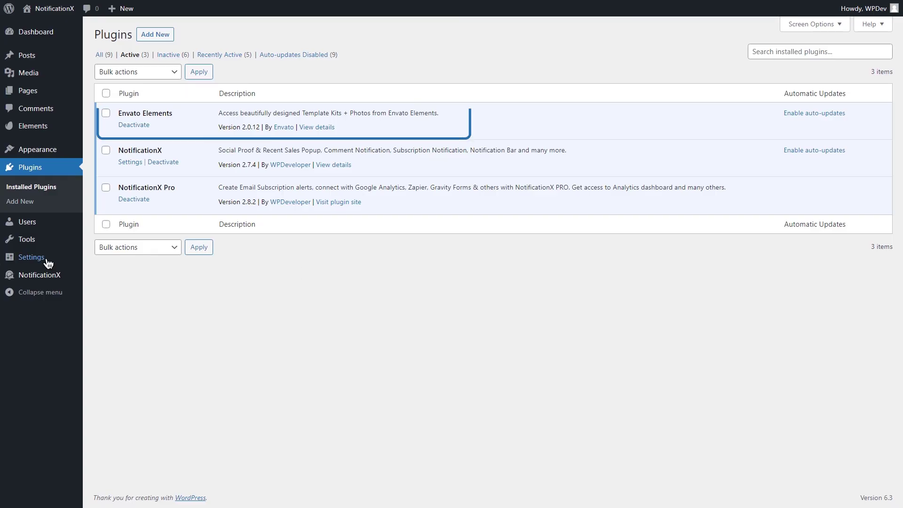
Step: Connect the Envato account with its access token in NotificationX's API Integrations settings
mouse_move(32, 274)
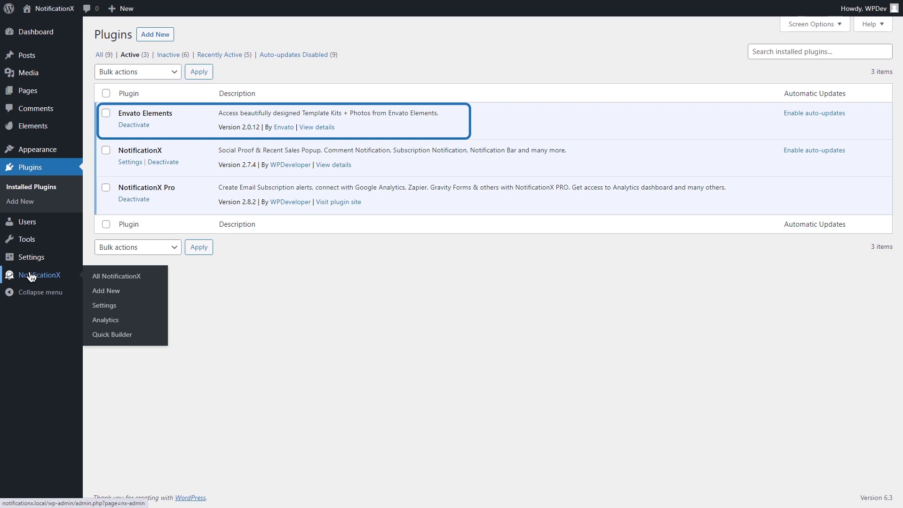
click(117, 309)
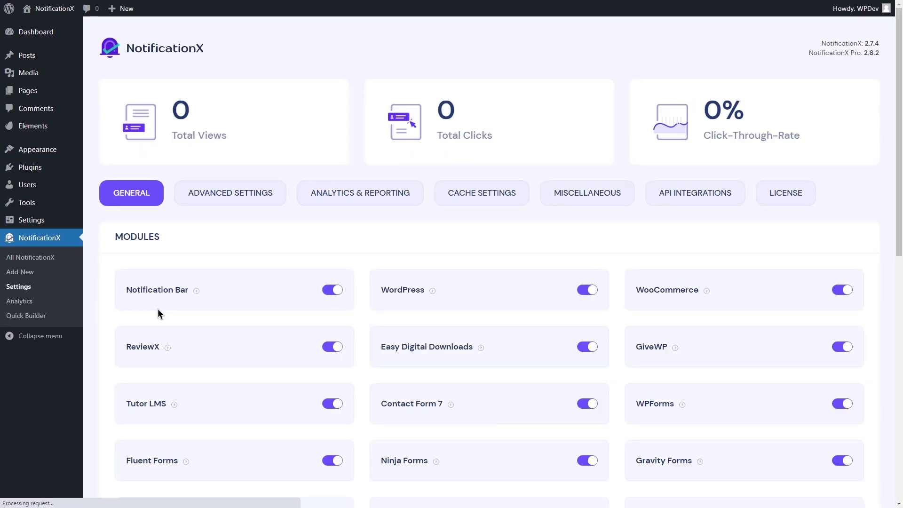
click(676, 199)
scroll(676, 200, down, 10)
click(398, 108)
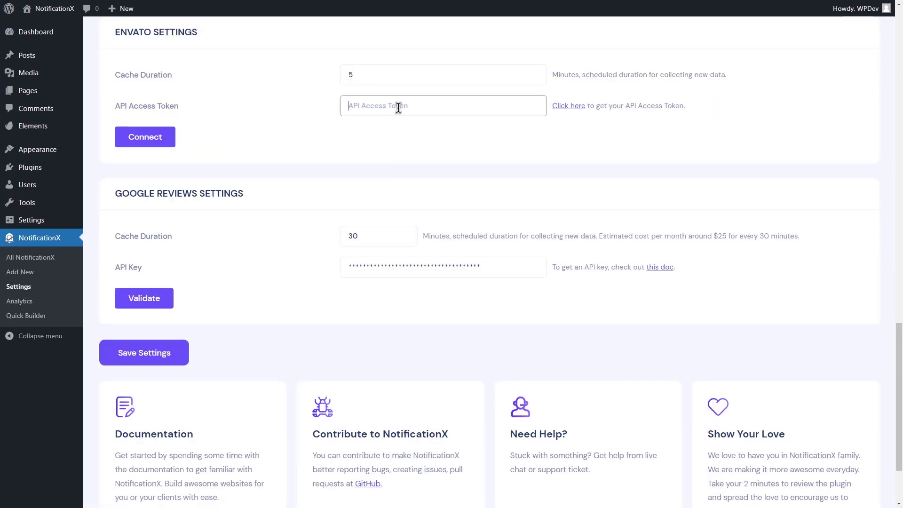
click(172, 139)
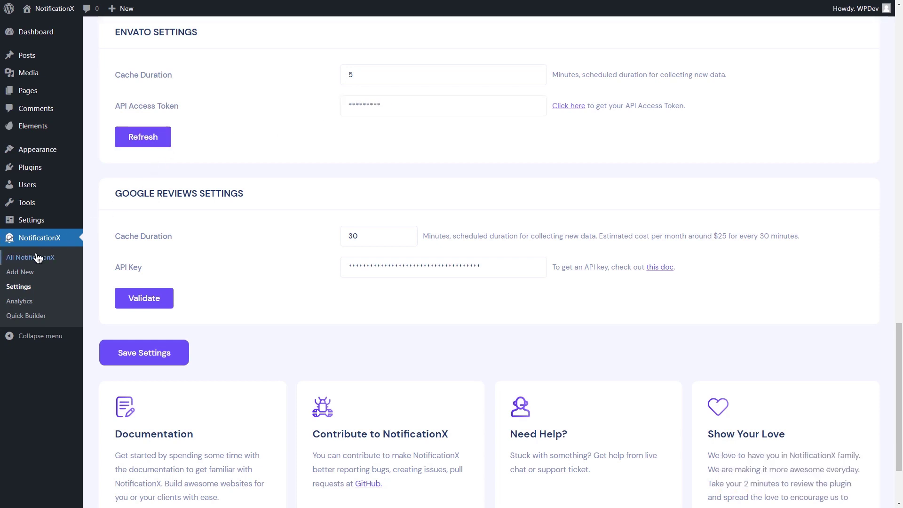
Step: Create a new campaign with Envato as the source, step through the wizard and publish it
click(20, 271)
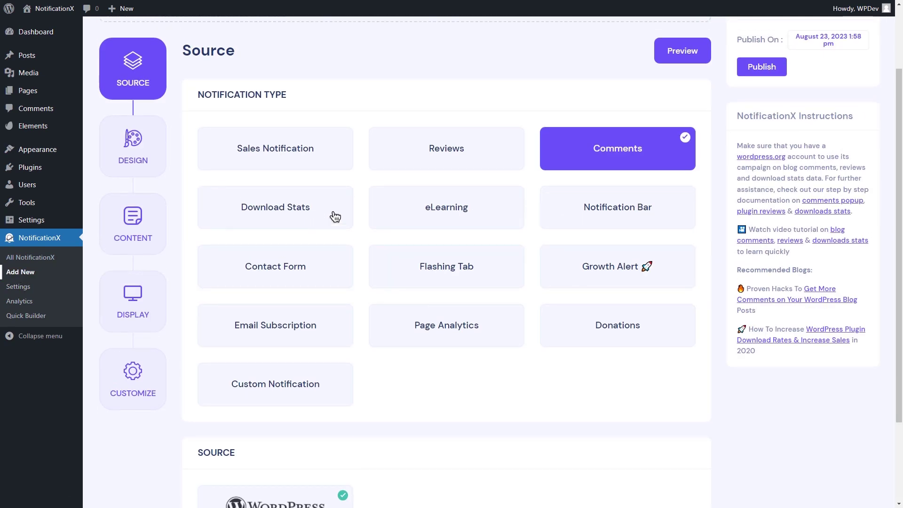
scroll(360, 196, down, 5)
click(452, 395)
click(681, 462)
click(696, 469)
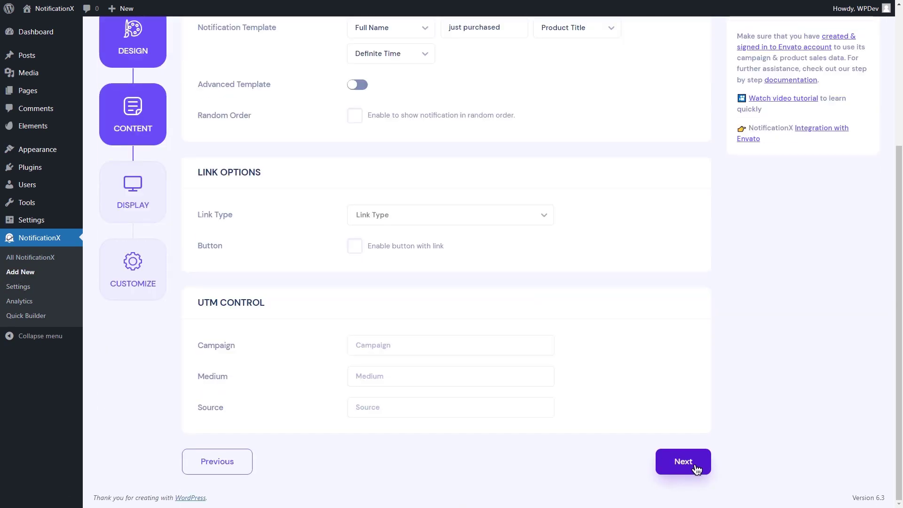
click(695, 469)
click(669, 401)
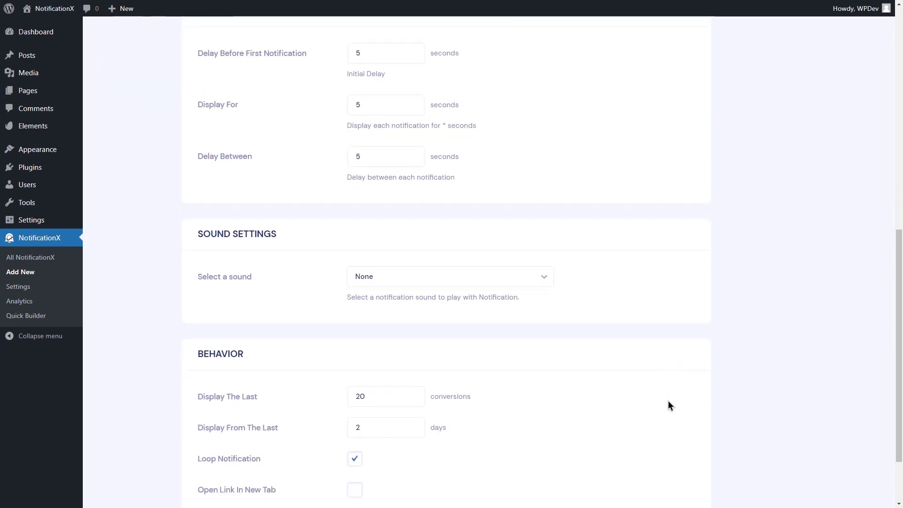
click(761, 159)
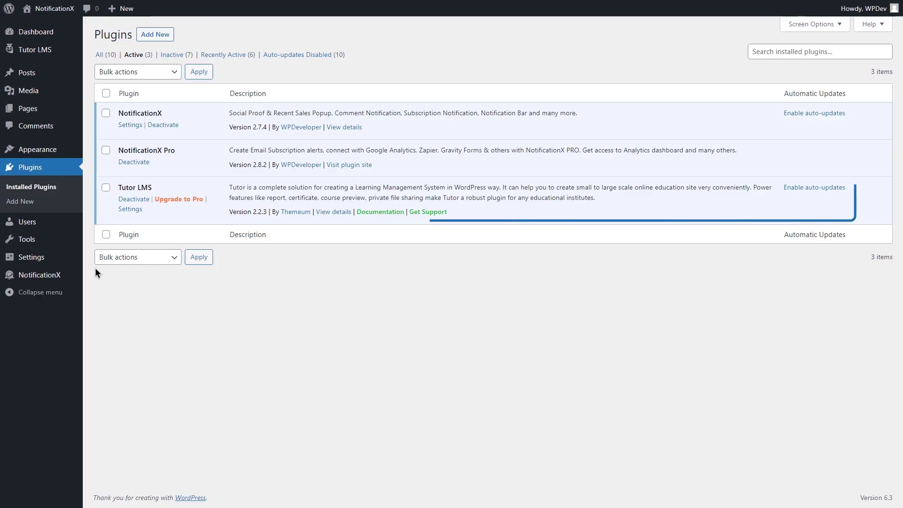
Step: Start a new eLearning campaign titled 'TutorLMS' with Tutor as the source
mouse_move(39, 274)
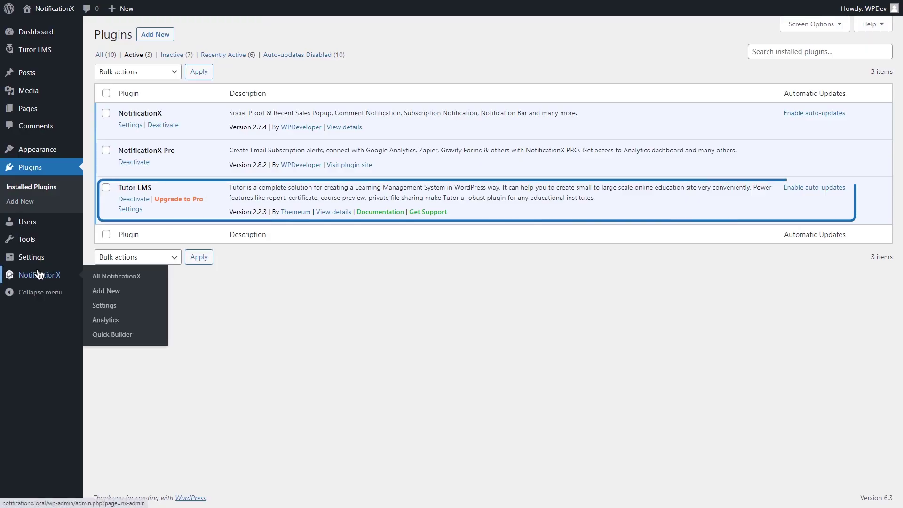
click(112, 292)
click(140, 96)
text(TutorLMS)
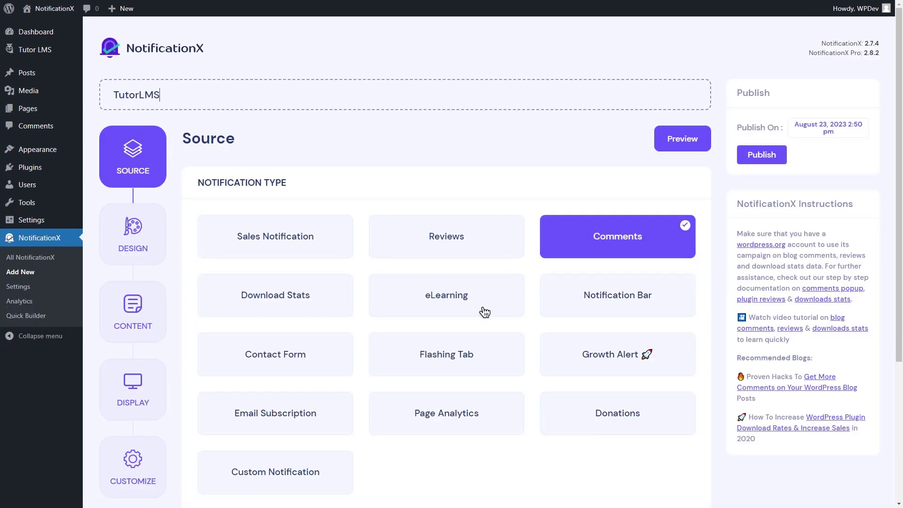
click(484, 311)
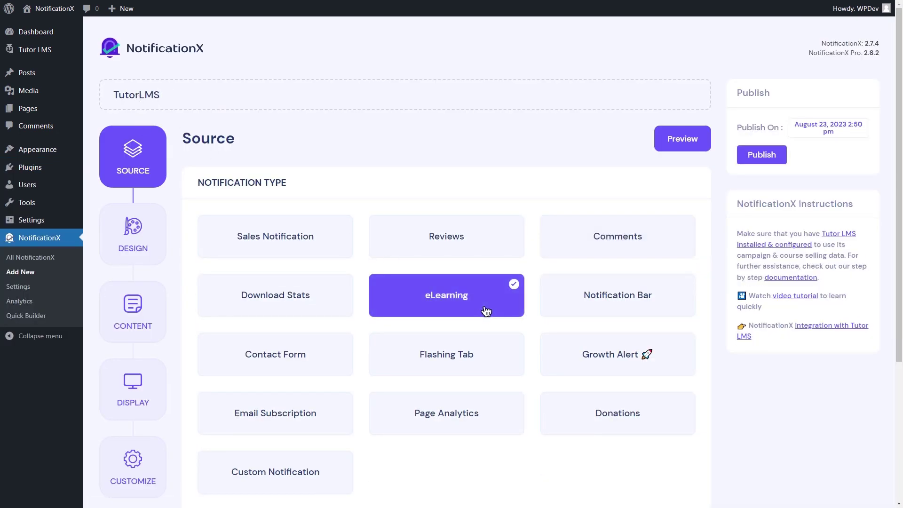
scroll(485, 311, down, 4)
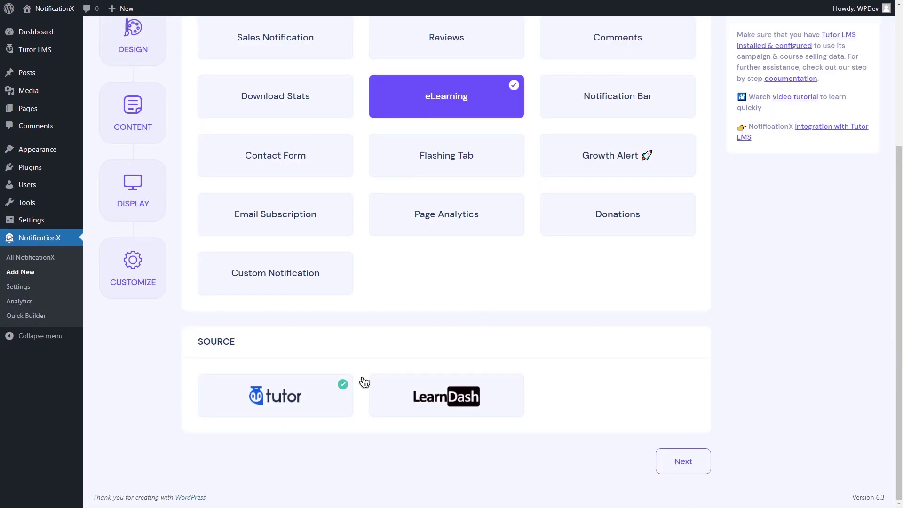
Step: Step through Design, Content, Display and Customize, then publish the TutorLMS campaign
click(704, 461)
click(707, 460)
click(705, 460)
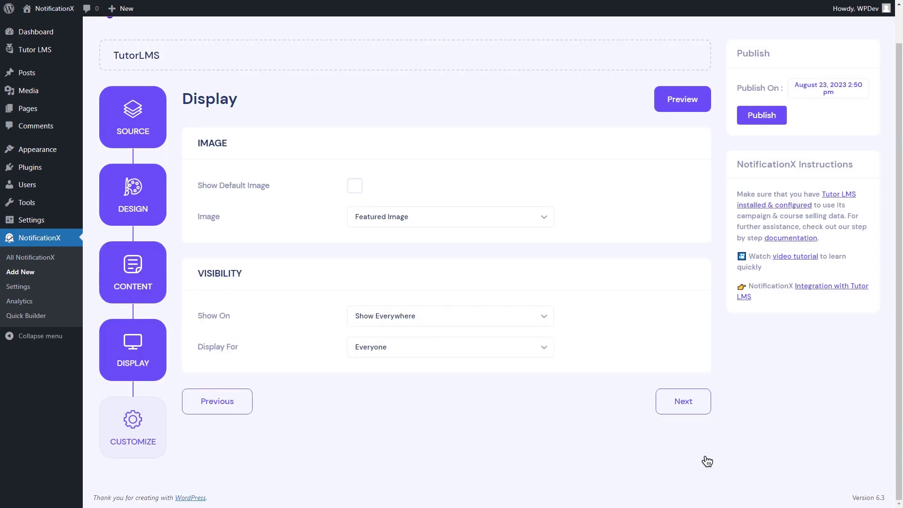
click(681, 398)
click(754, 155)
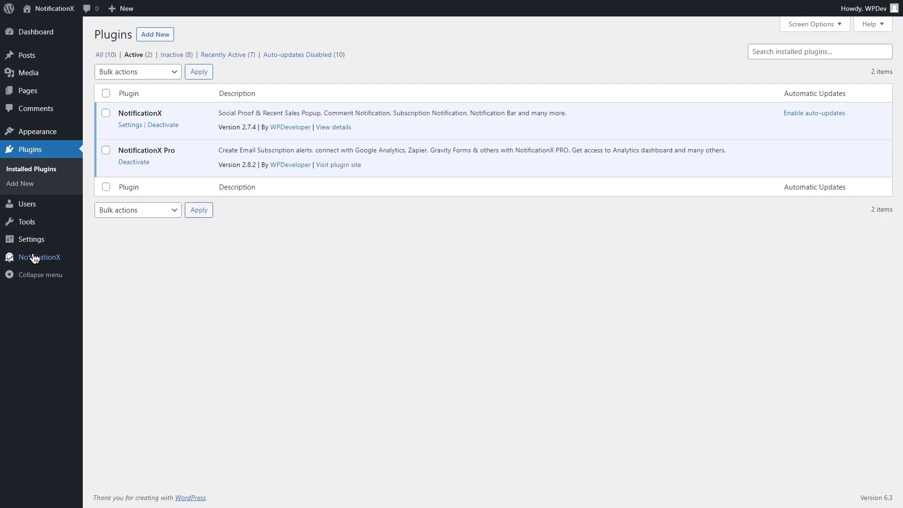
Step: Connect the Google Analytics account from NotificationX's API Integrations settings
mouse_move(33, 258)
click(108, 291)
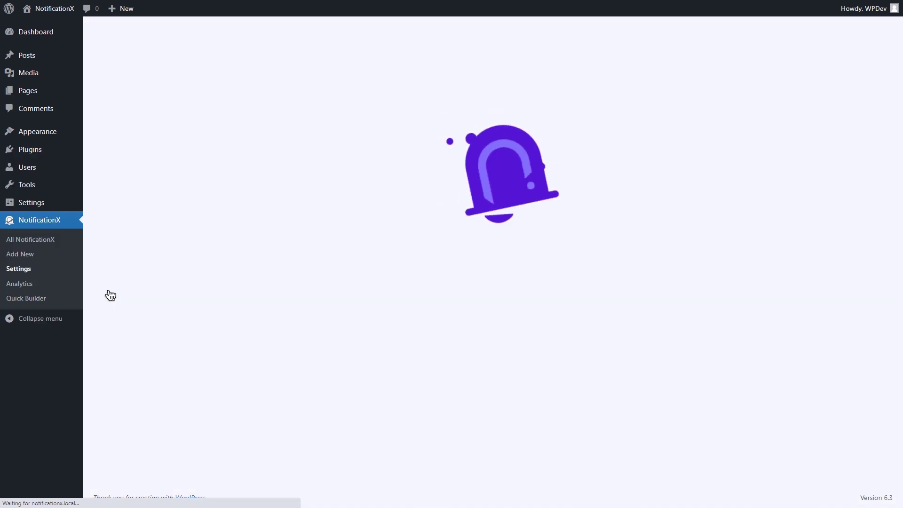
click(681, 203)
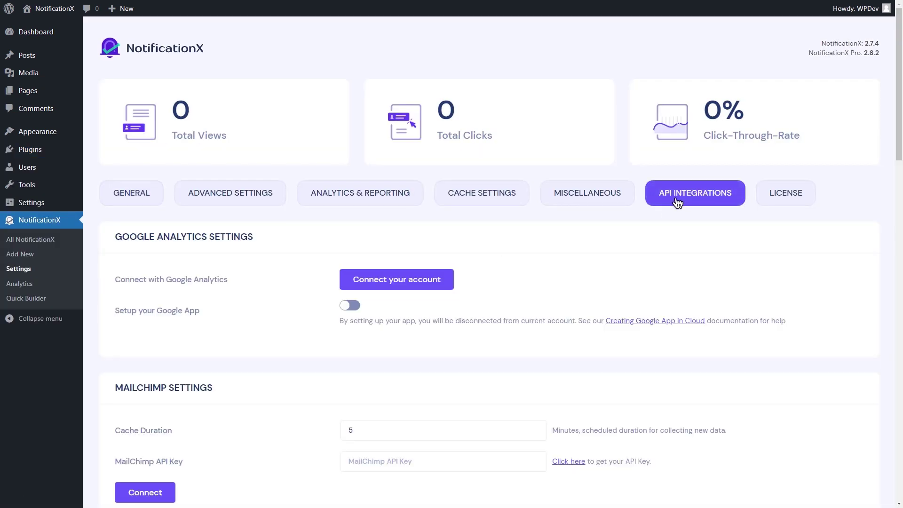
click(389, 288)
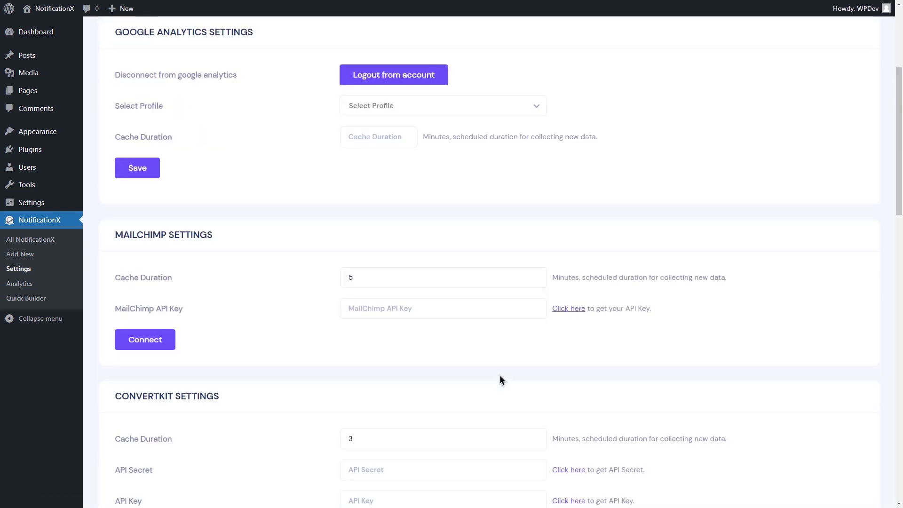
scroll(499, 374, up, 4)
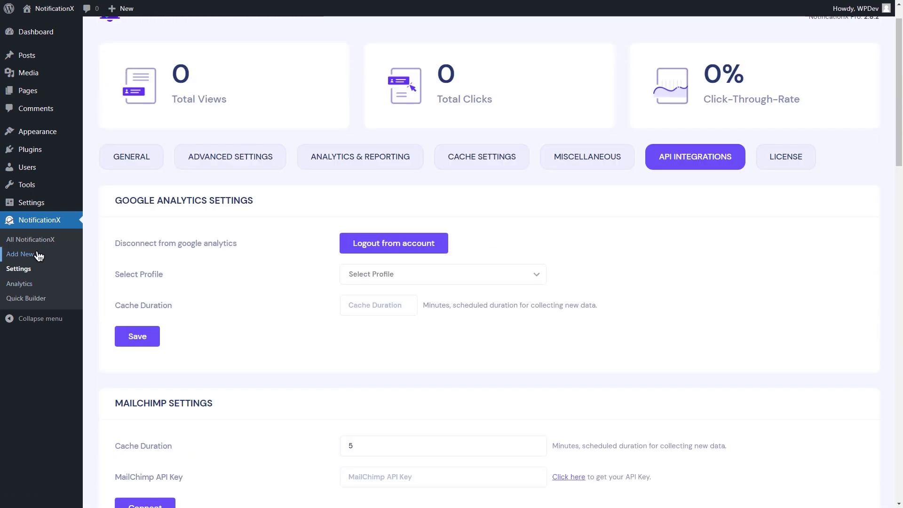
click(39, 255)
Step: Create a Page Analytics campaign titled 'Analytics', step through Design, Content, Display, Customize, and publish it
click(199, 55)
text(Analytics)
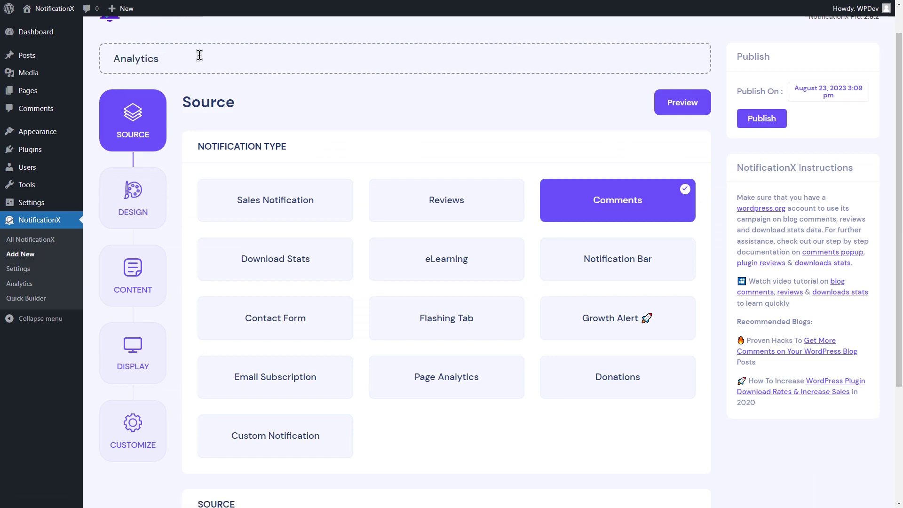
click(447, 377)
scroll(447, 377, down, 4)
click(683, 459)
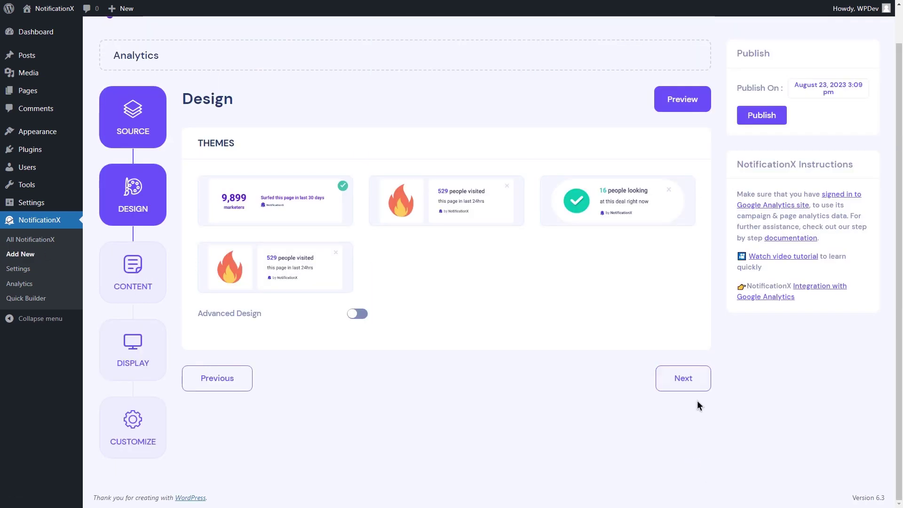
click(682, 376)
click(690, 419)
click(683, 370)
click(748, 159)
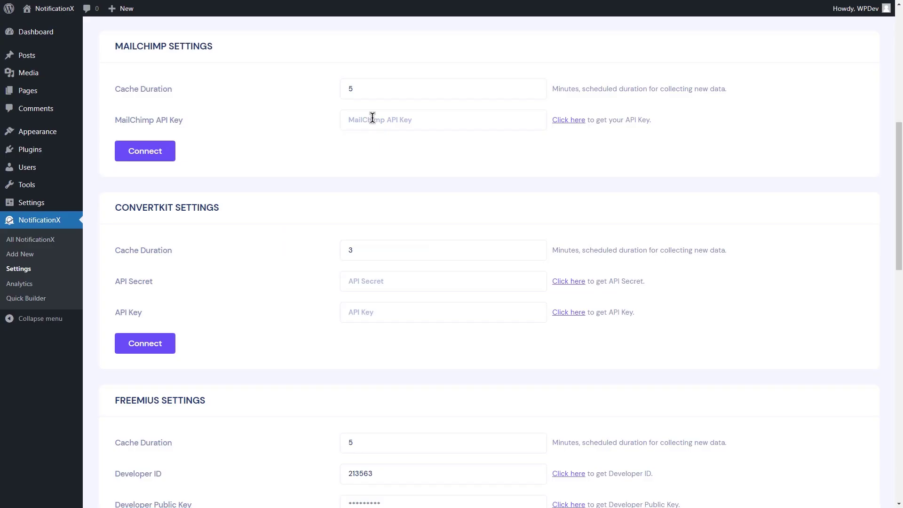
Step: Connect the MailChimp account, then choose Email Subscription type with MailChimp as the source
click(372, 117)
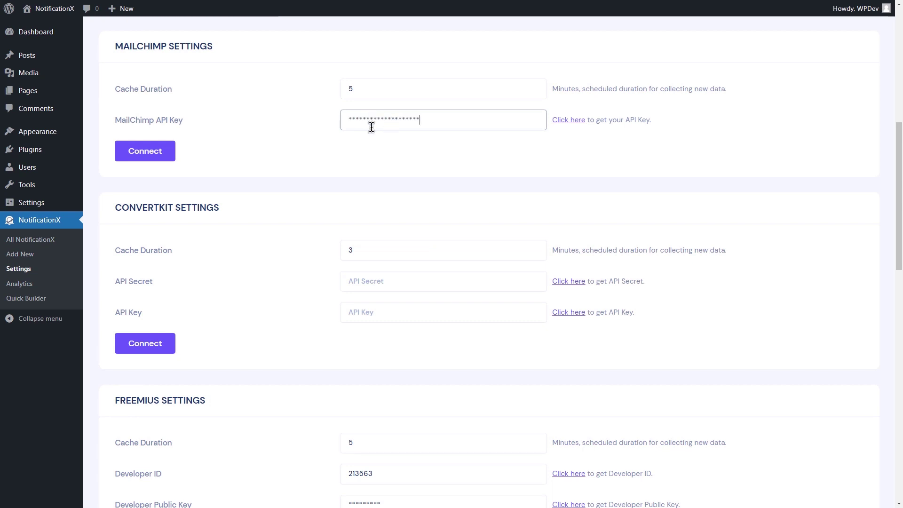
click(135, 150)
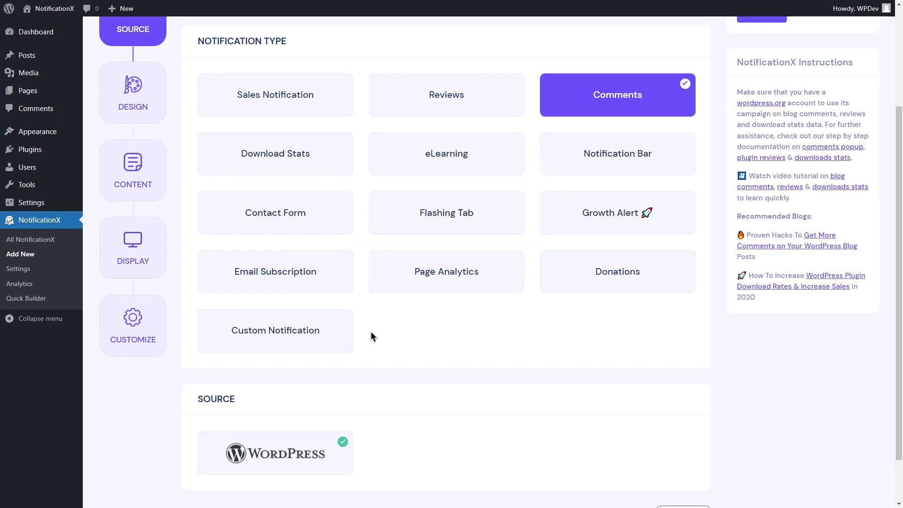
click(332, 286)
scroll(306, 320, down, 1)
click(284, 346)
Step: Title the notification 'MailChimp', advance through Design, Content, Display and Customize, and publish
click(681, 461)
click(232, 57)
text(MailChimp)
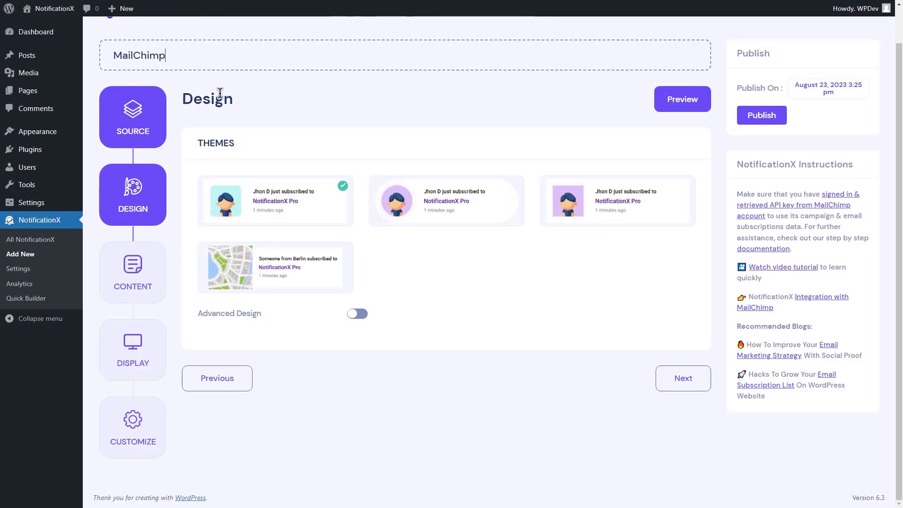
click(683, 378)
click(694, 450)
click(687, 442)
click(763, 155)
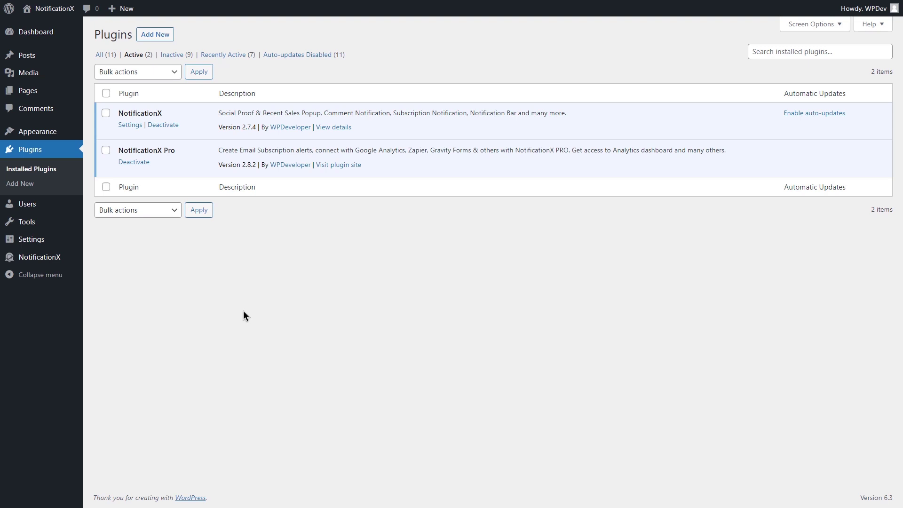
Step: Start a new notification titled 'Zapier' with Email Subscription type and Zapier source
mouse_move(26, 256)
click(111, 273)
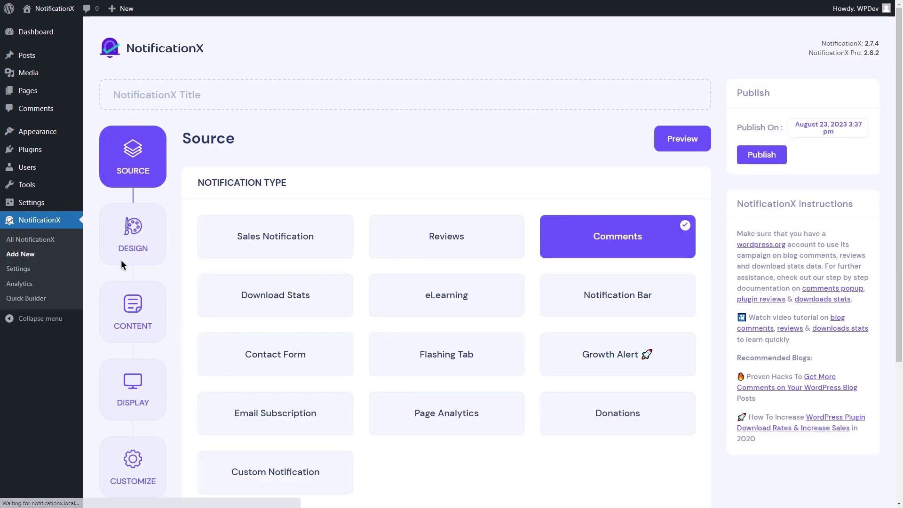
text(Zapier)
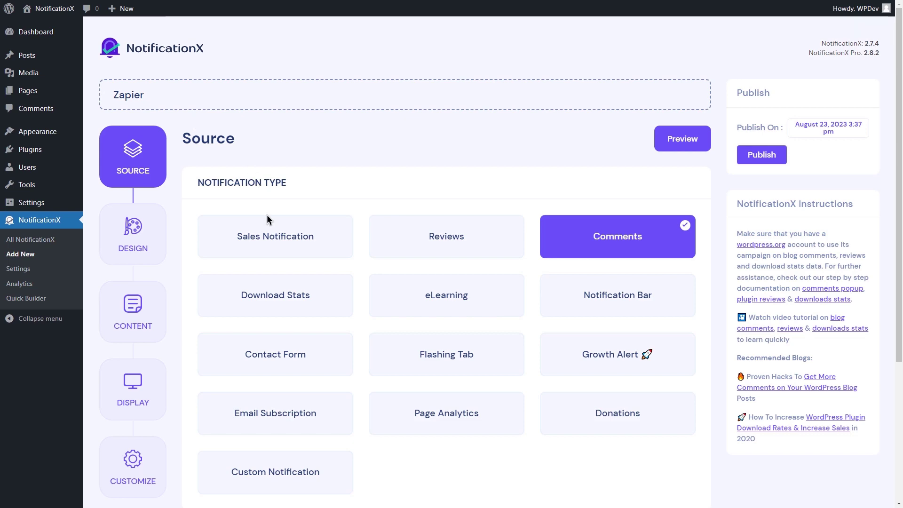
scroll(262, 190, down, 3)
click(270, 274)
scroll(324, 302, down, 1)
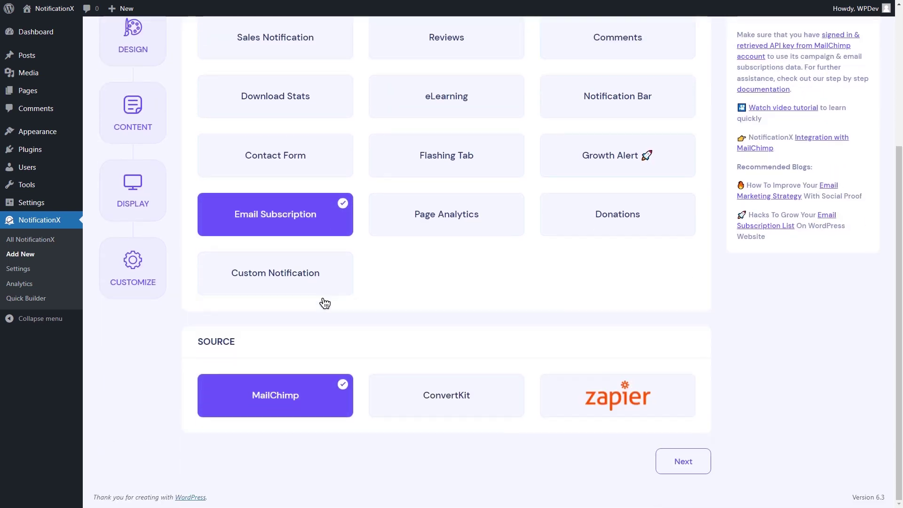
click(641, 395)
Step: Advance through Design, Content, Display and Customize, then publish the Zapier notification
click(679, 462)
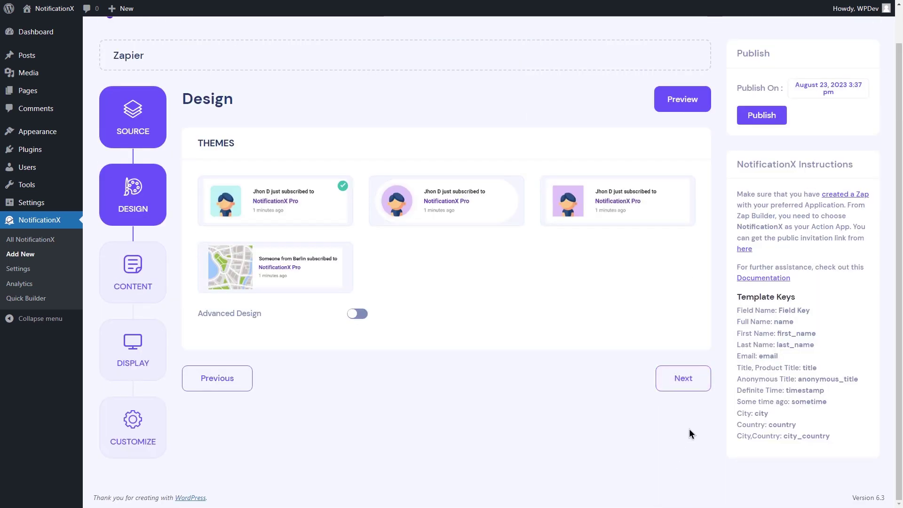
click(692, 371)
click(686, 461)
click(692, 373)
scroll(693, 375, down, 5)
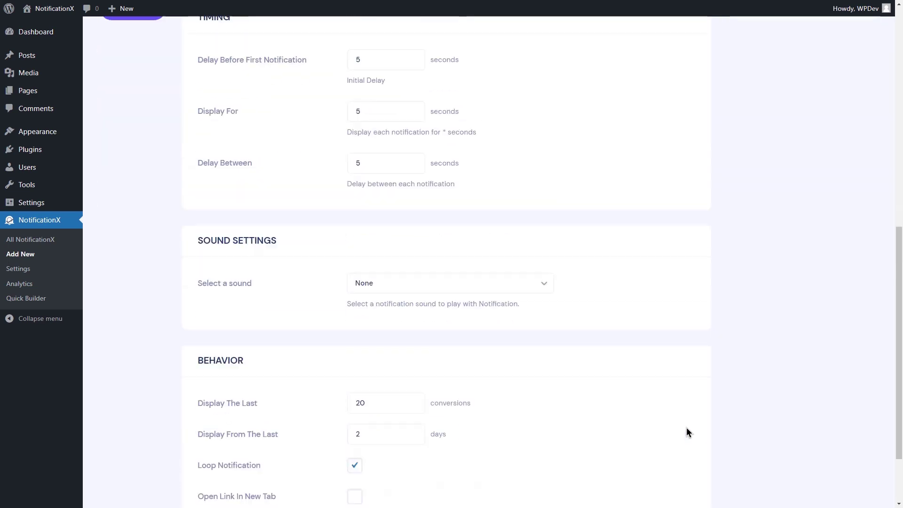
scroll(689, 431, up, 10)
click(765, 157)
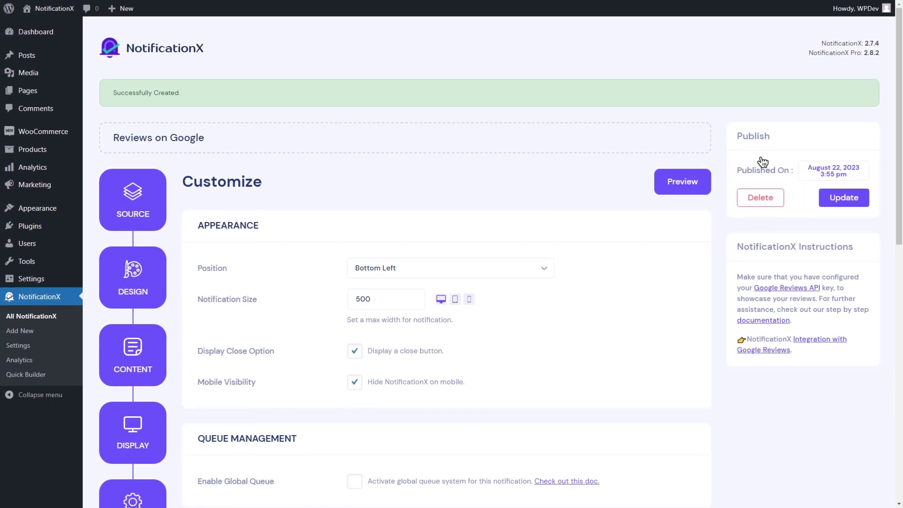
Step: Enter the Google Reviews API key in NotificationX API Integrations settings and save
click(31, 347)
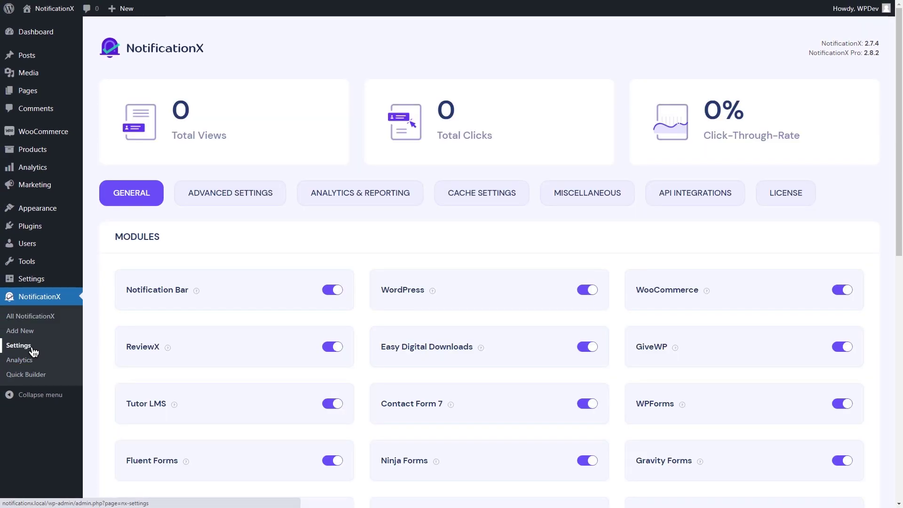
click(704, 206)
scroll(716, 197, down, 5)
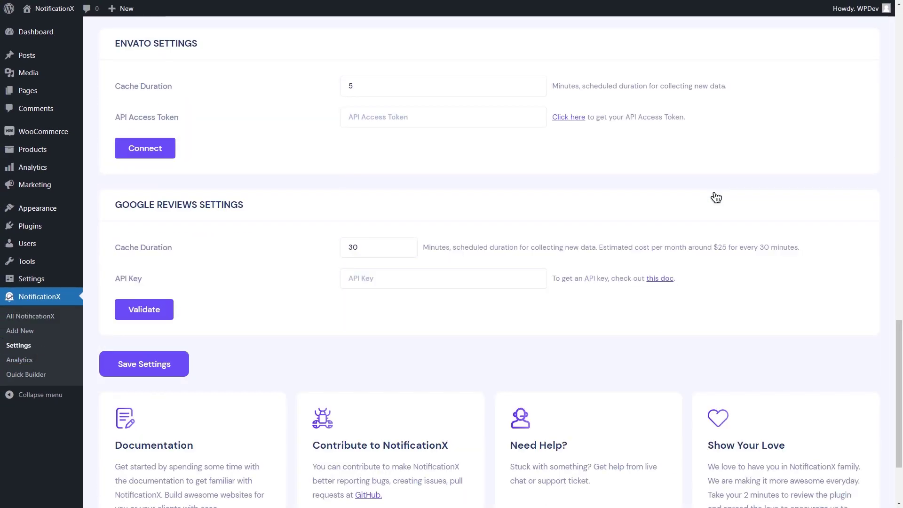
click(391, 275)
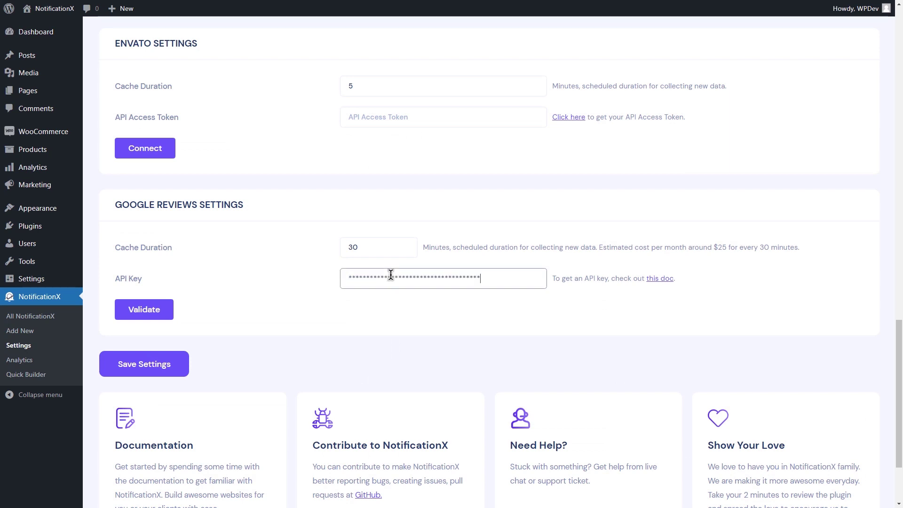
click(134, 365)
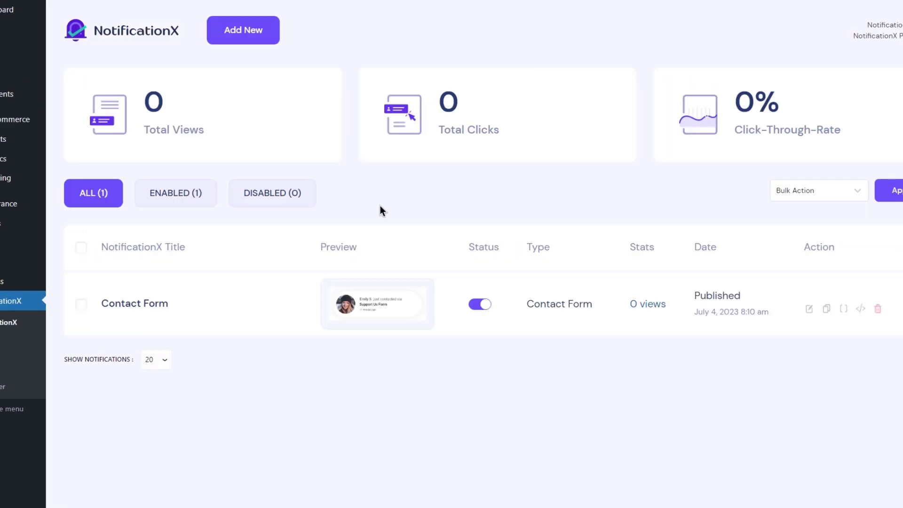
Step: Create a new notification titled 'Reviews on Google' with Reviews type and Google source
click(261, 50)
text(Reviews on Google)
click(467, 242)
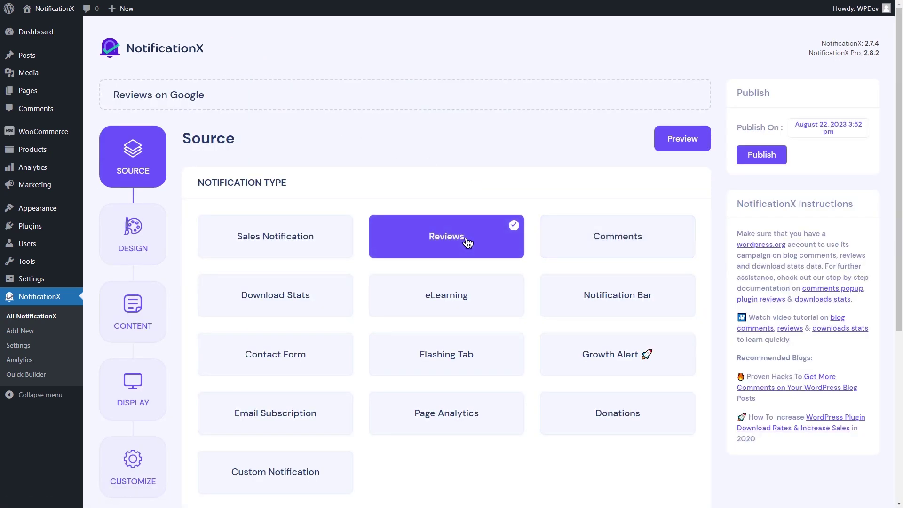
scroll(466, 242, down, 5)
click(482, 353)
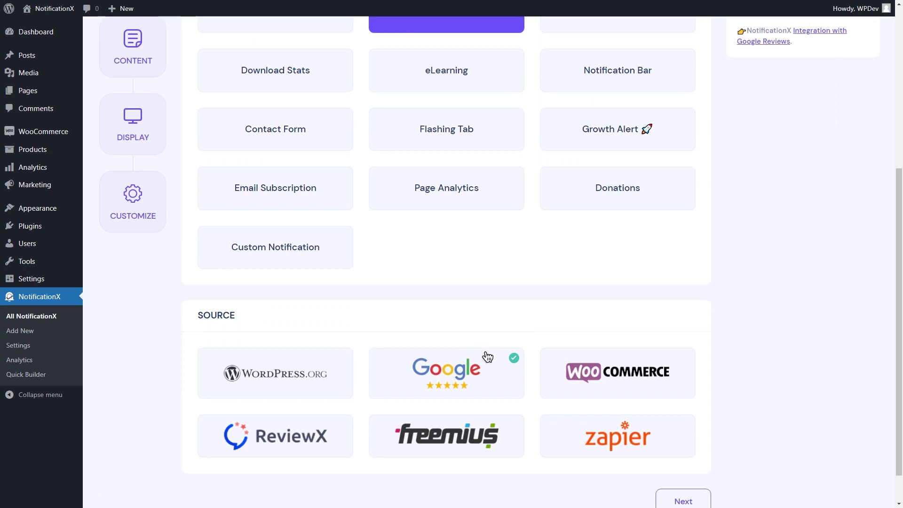
scroll(695, 459, down, 1)
Step: Advance through the steps, enable the default image on Display, and publish the notification
click(695, 460)
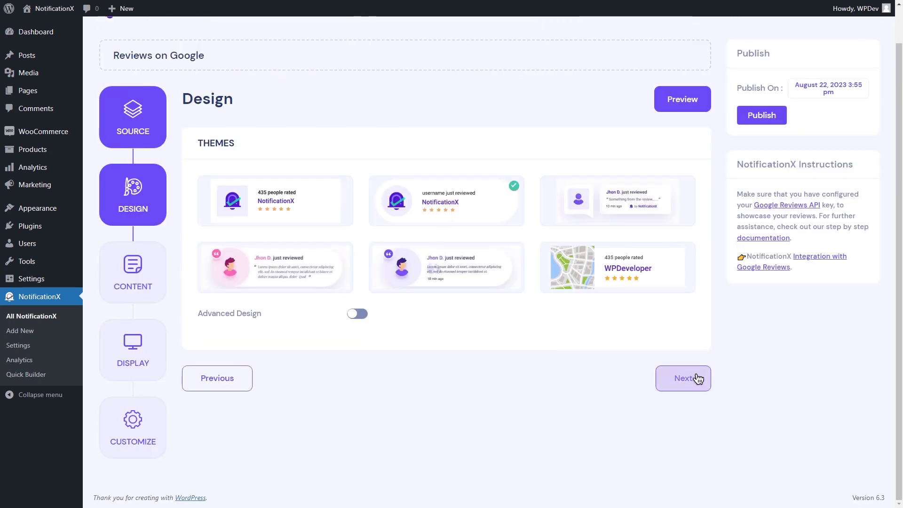
click(679, 377)
scroll(611, 376, down, 5)
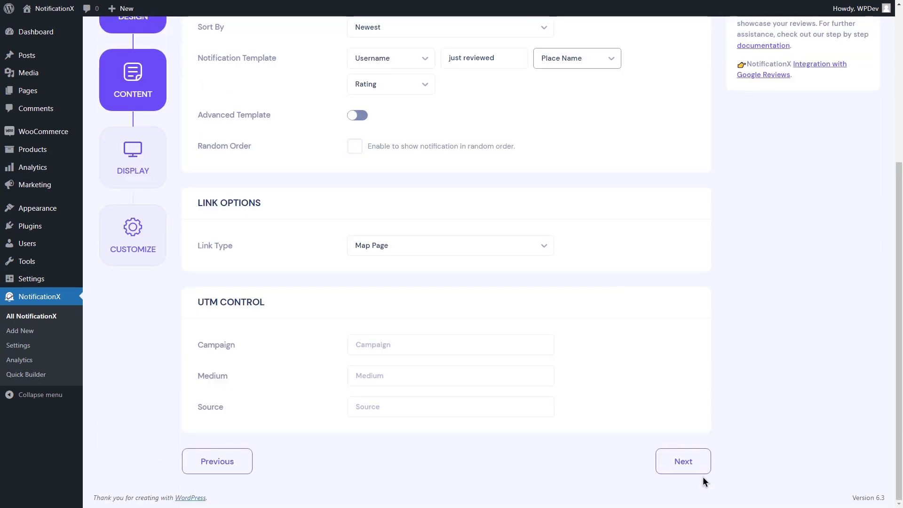
click(702, 473)
click(355, 185)
click(447, 121)
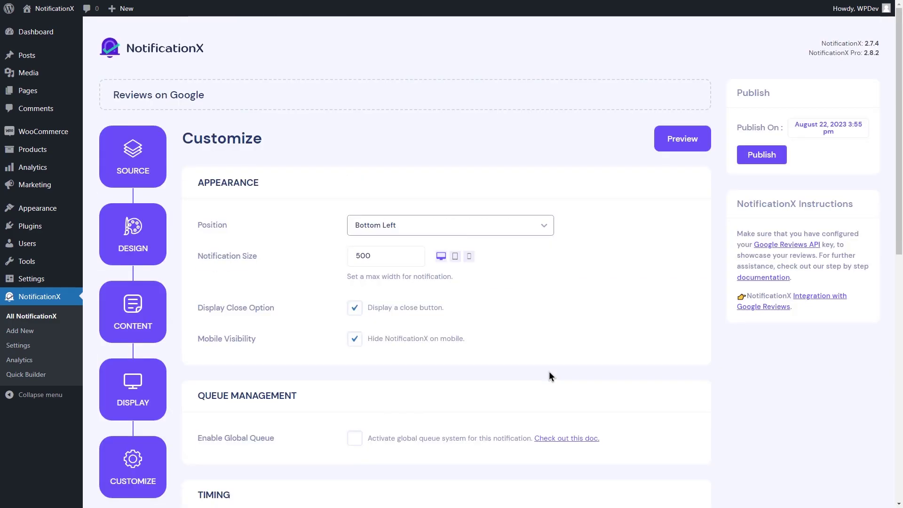
click(762, 158)
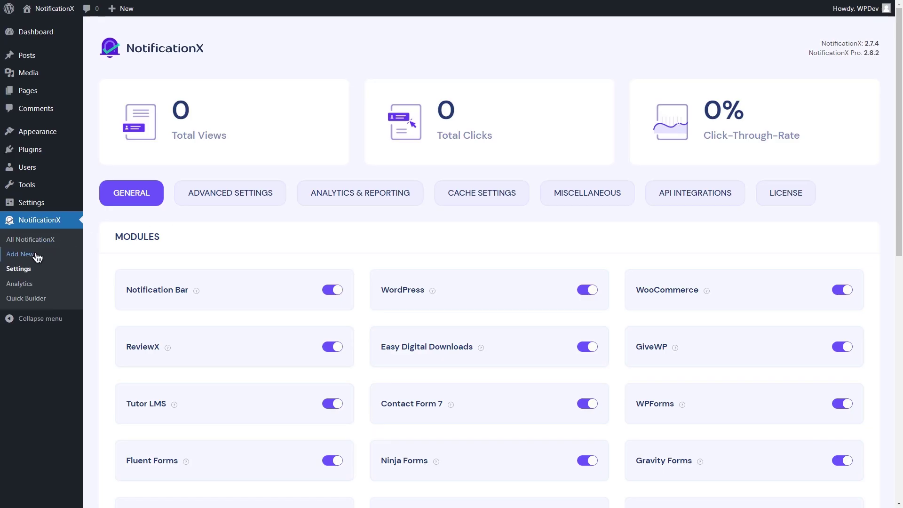
Step: Start a new notification titled 'LearnDash' with eLearning type and LearnDash source
click(35, 257)
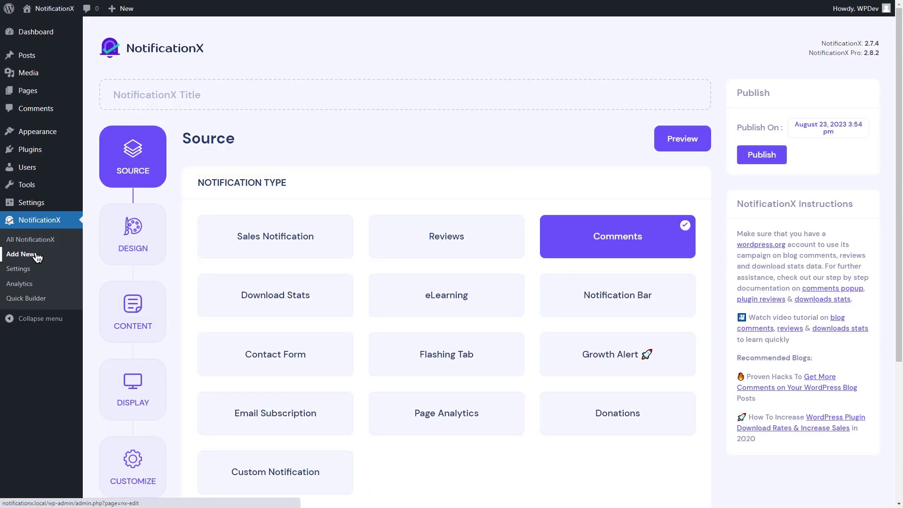
click(211, 96)
text(LearnDash)
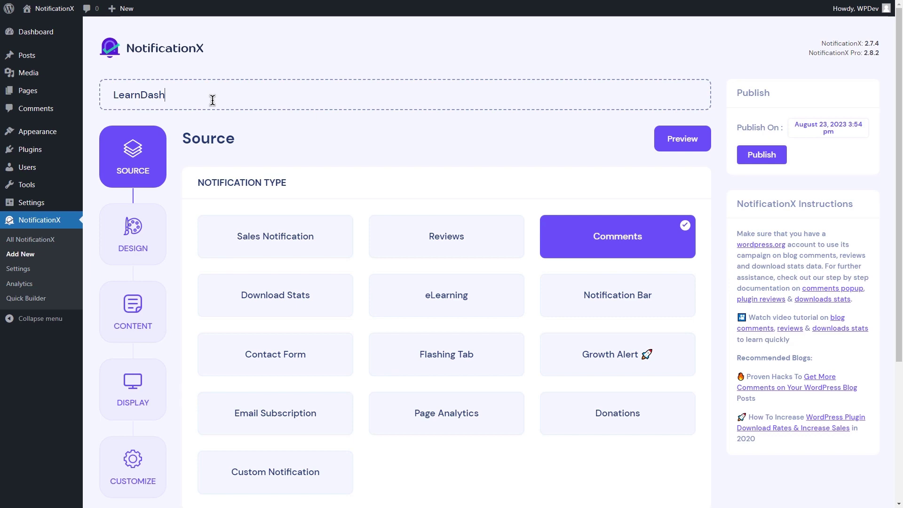
click(461, 299)
scroll(459, 315, down, 4)
click(447, 398)
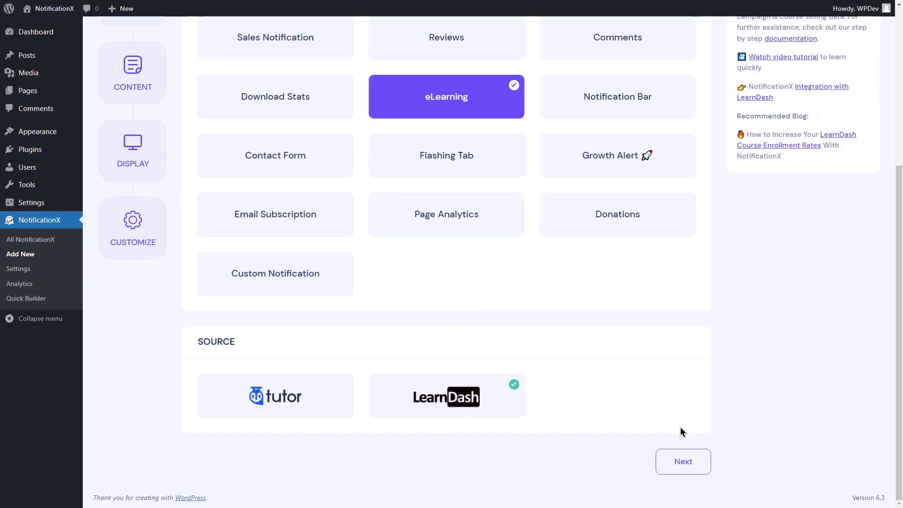
Step: Advance through Design, Content, Display and Customize, then publish the LearnDash notification
click(689, 459)
click(695, 461)
click(695, 461)
click(685, 410)
scroll(709, 371, up, 5)
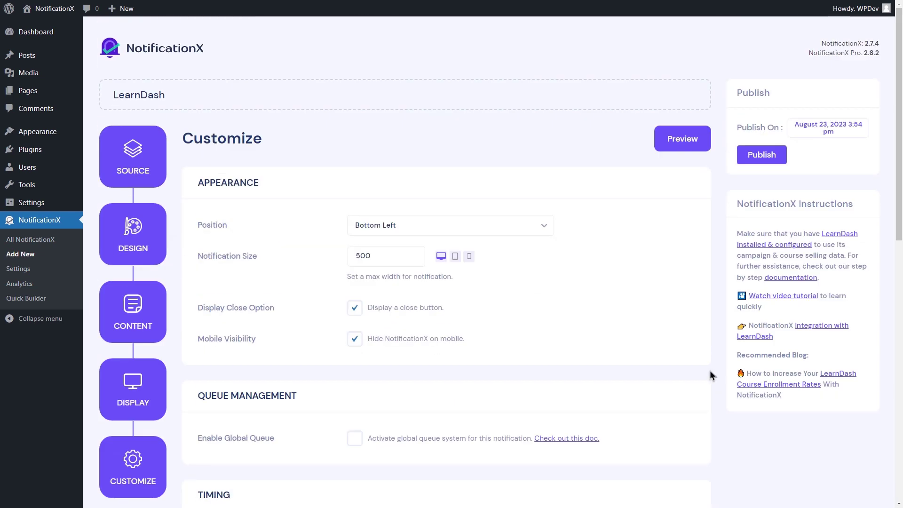
click(761, 153)
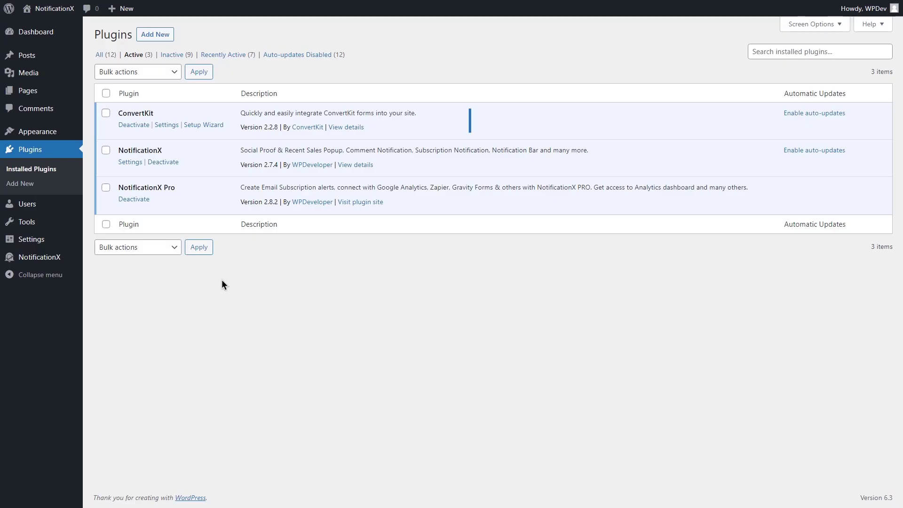
Step: Start a new notification titled 'ConvertKit' with Email Subscription type and ConvertKit source
mouse_move(27, 263)
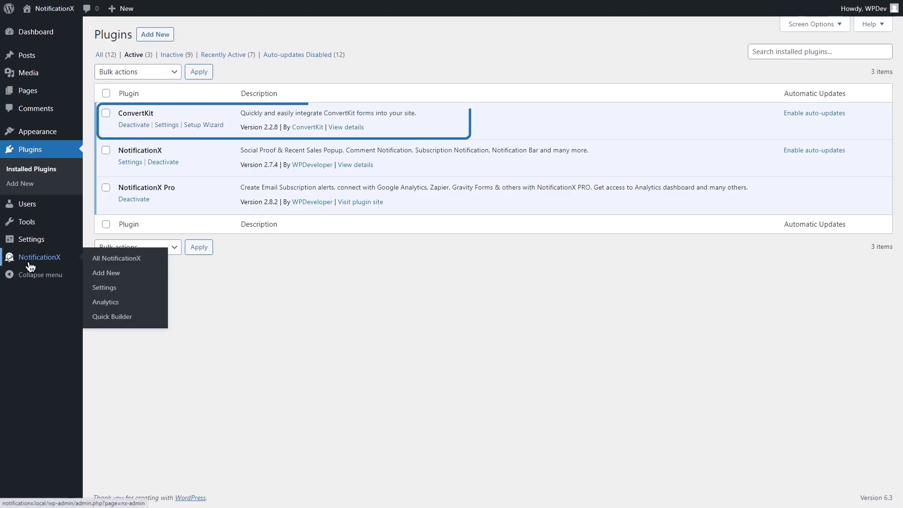
click(128, 273)
click(178, 90)
text(ConvertKit)
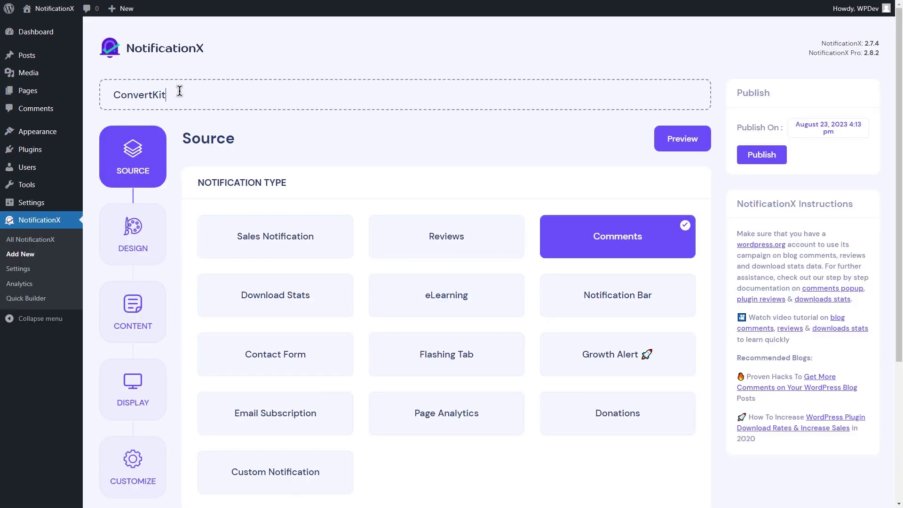
scroll(275, 329, down, 2)
click(280, 320)
scroll(329, 338, down, 2)
click(490, 403)
Step: Advance through Design, Content, Display and Customize, then publish the ConvertKit notification
click(683, 461)
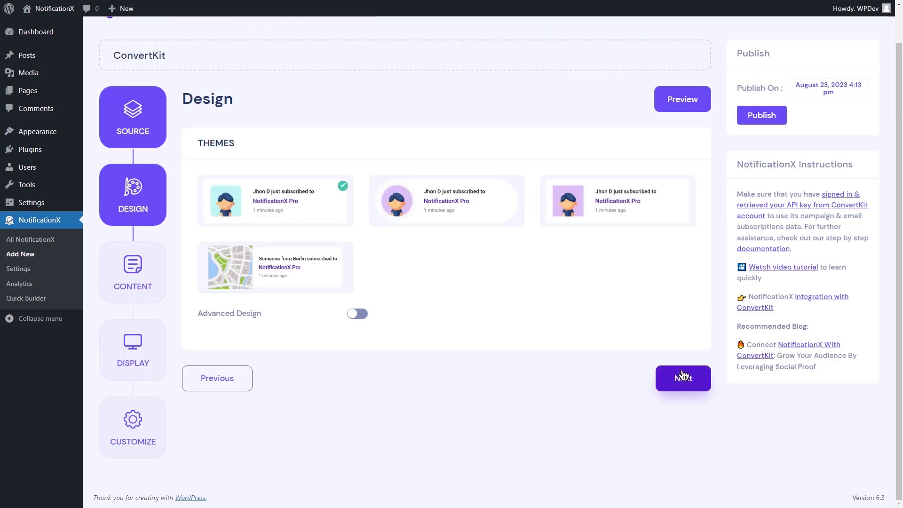
click(686, 376)
click(684, 460)
click(685, 402)
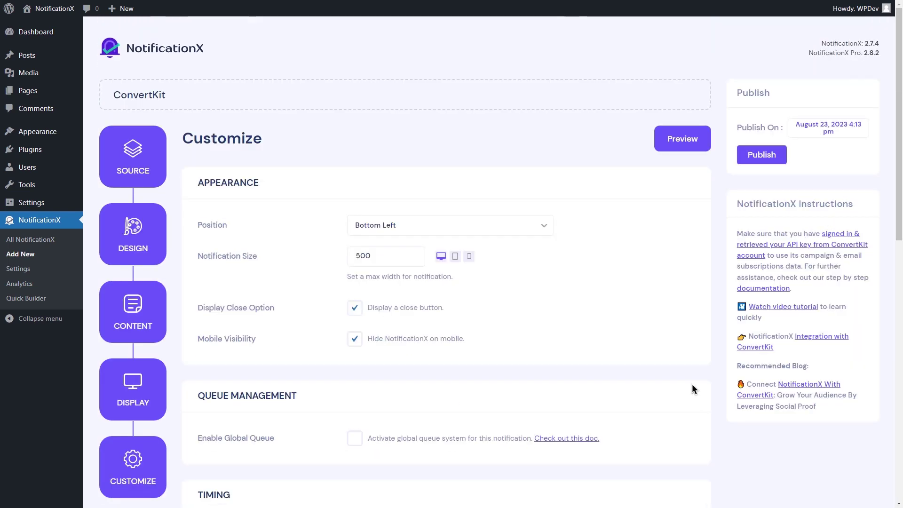
click(762, 155)
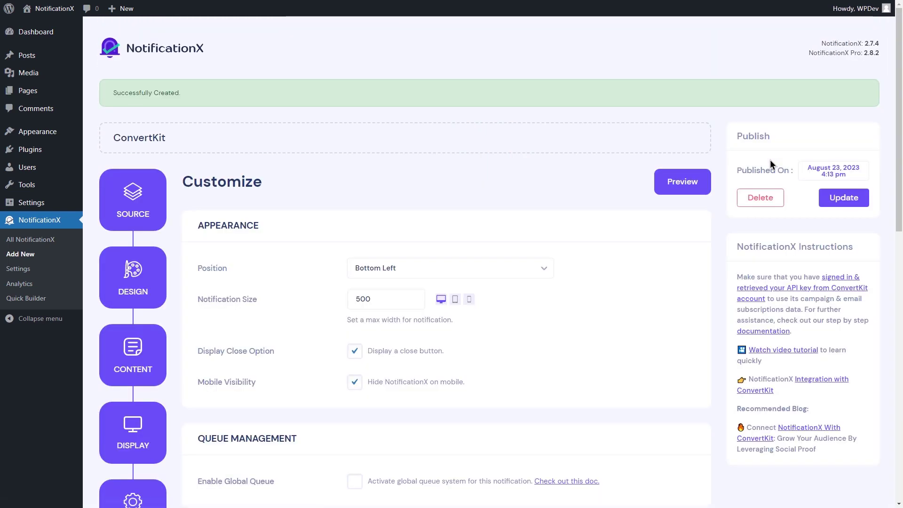